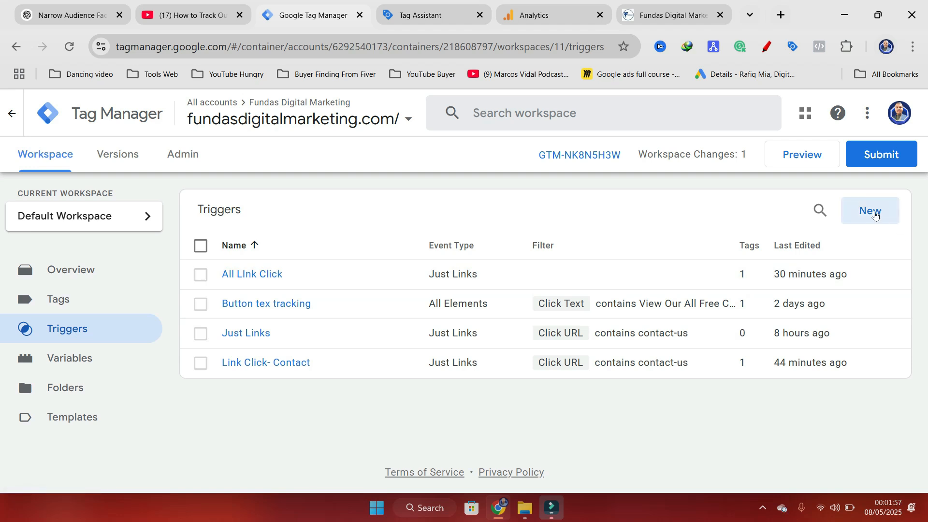
# Step: Create a new trigger and name it "Outbound Trigger"
pyautogui.click(875, 215)
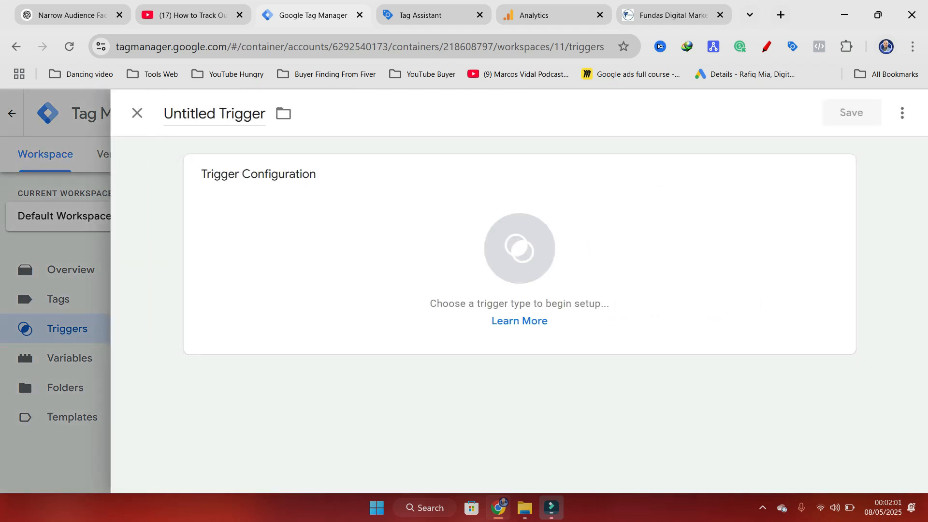
pyautogui.doubleClick(203, 113)
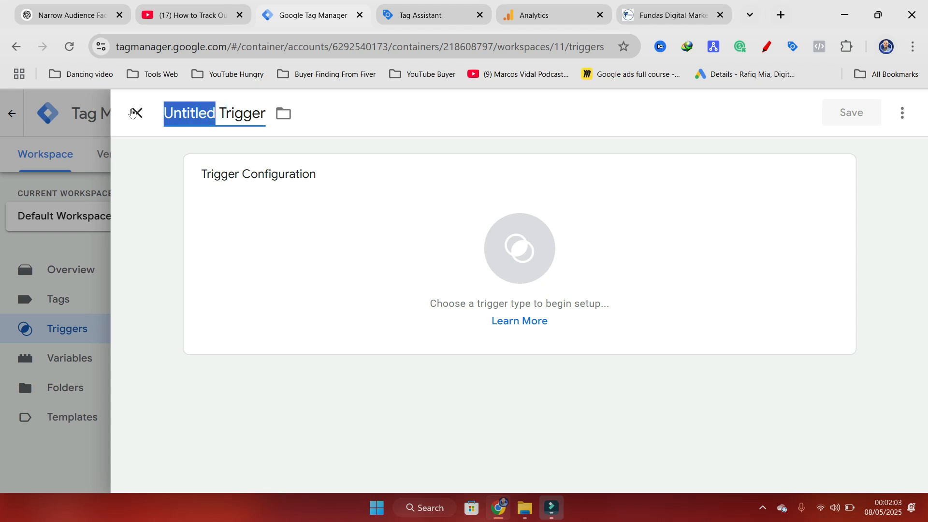
pyautogui.write('Out')
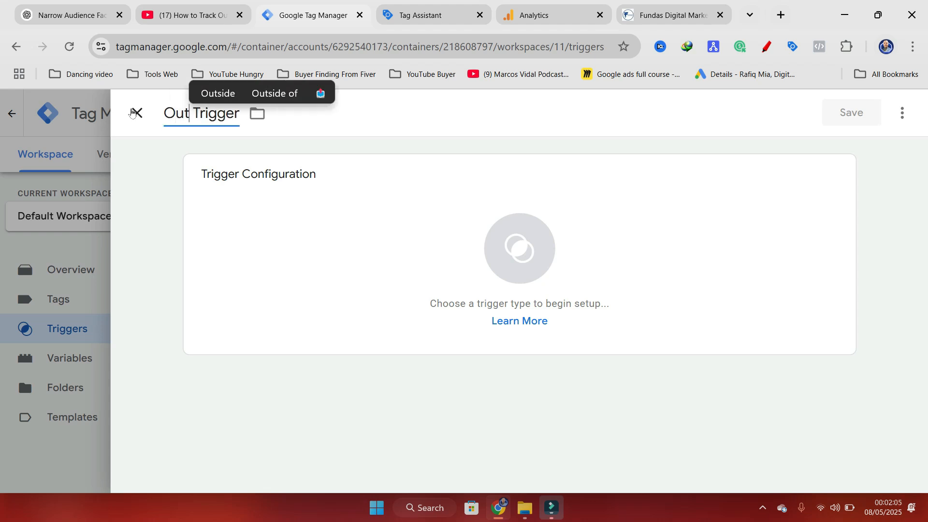
pyautogui.write('bo')
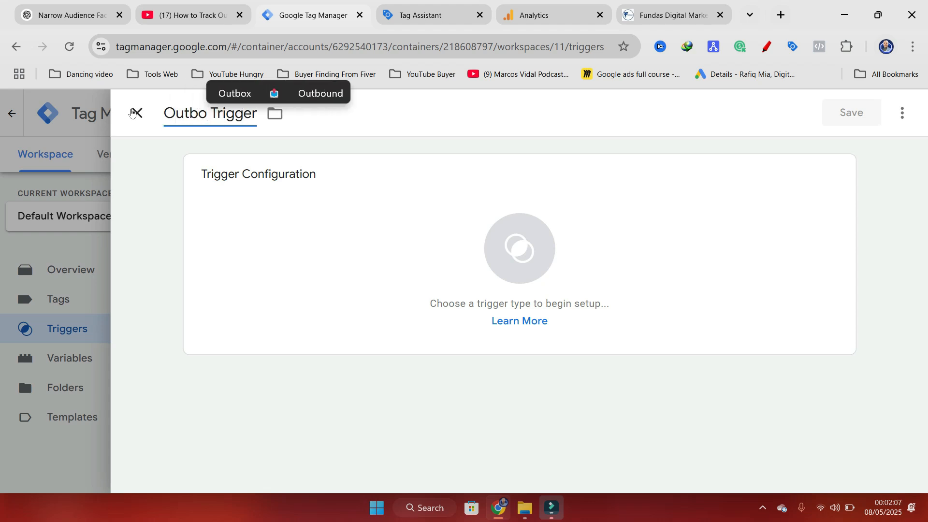
pyautogui.write('nd')
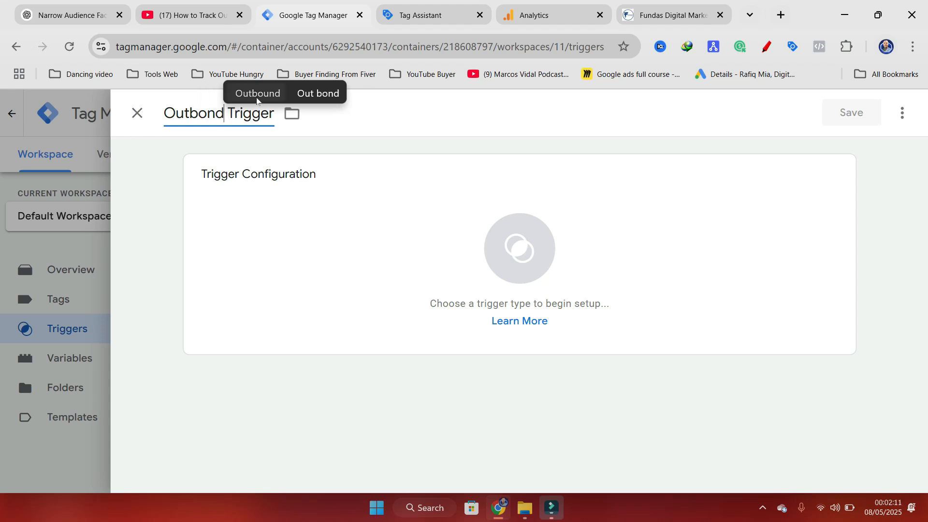
pyautogui.click(257, 94)
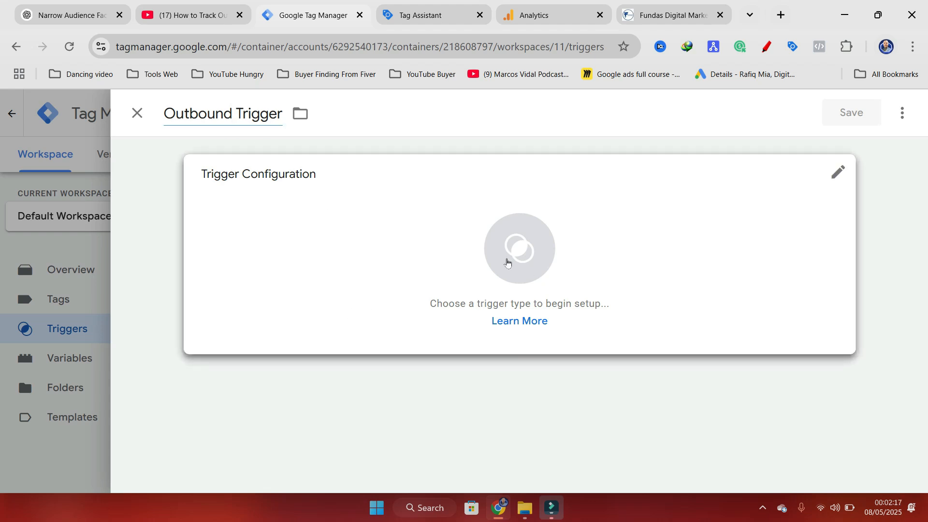
# Step: Set the trigger type to Click - Just Links and make it fire on Some Link Clicks
pyautogui.click(507, 259)
pyautogui.scroll(-3, 569, 304)
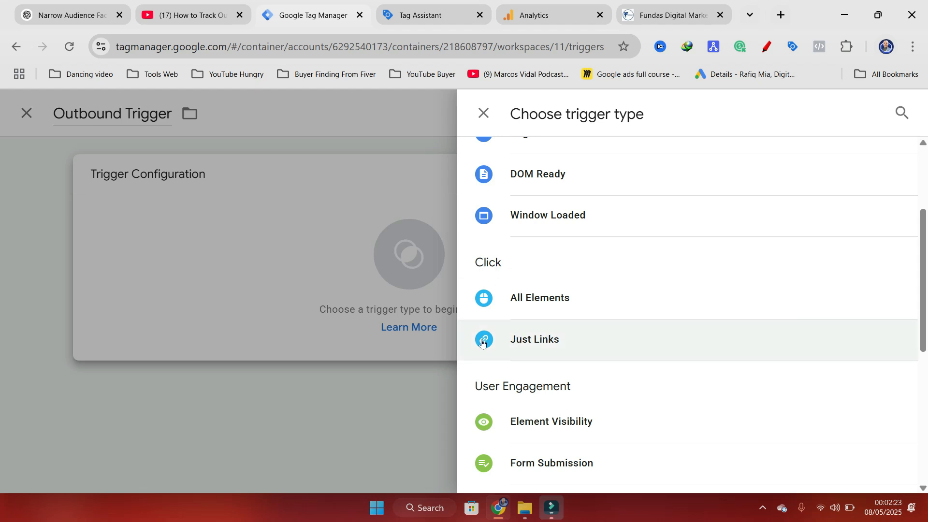
pyautogui.click(531, 342)
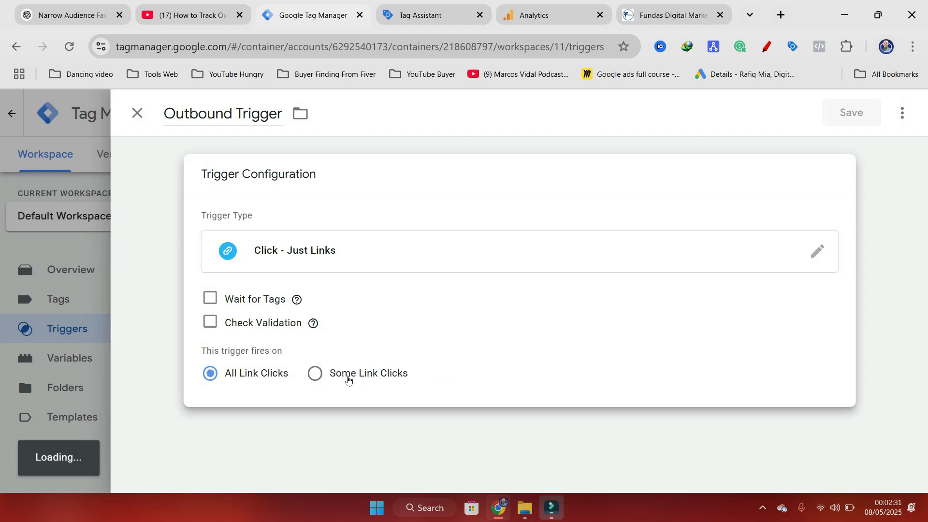
pyautogui.click(315, 373)
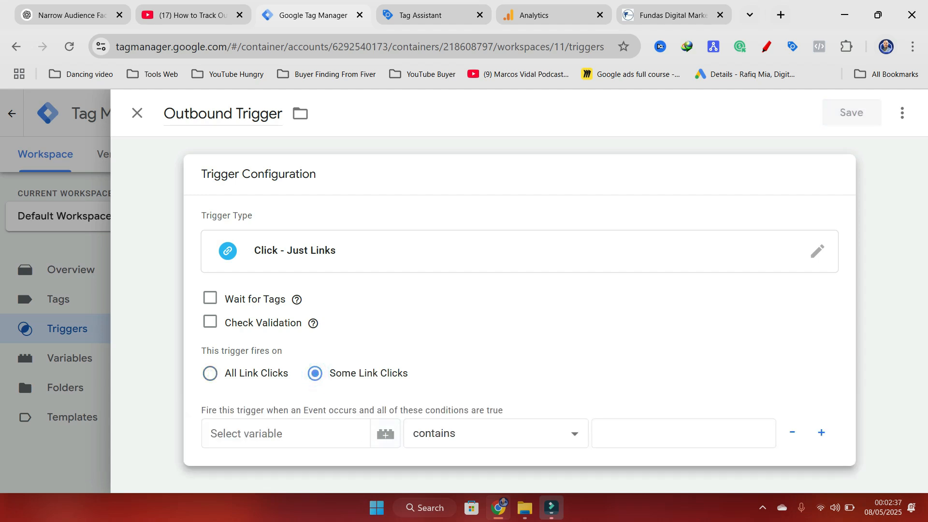
# Step: Look through the built-in variables for one that can identify outbound links, and close the list without choosing any
pyautogui.click(386, 435)
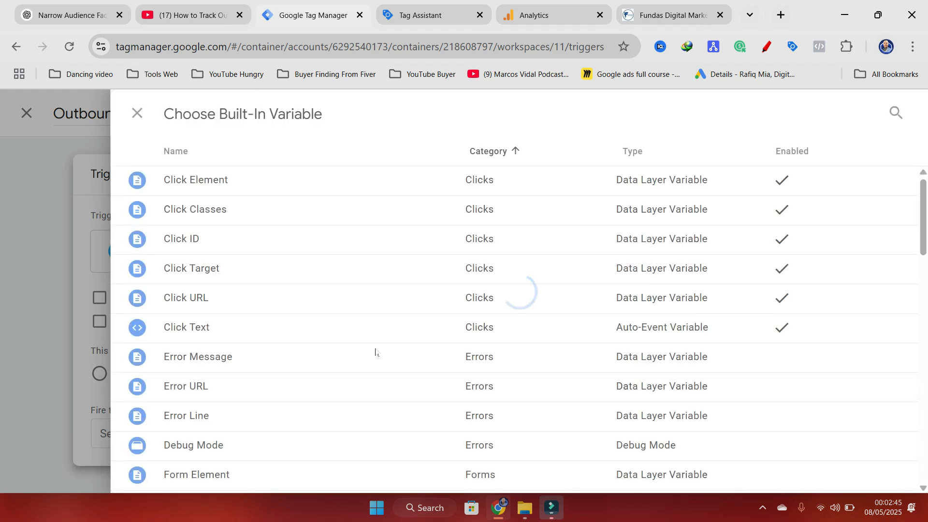
pyautogui.scroll(-3, 362, 349)
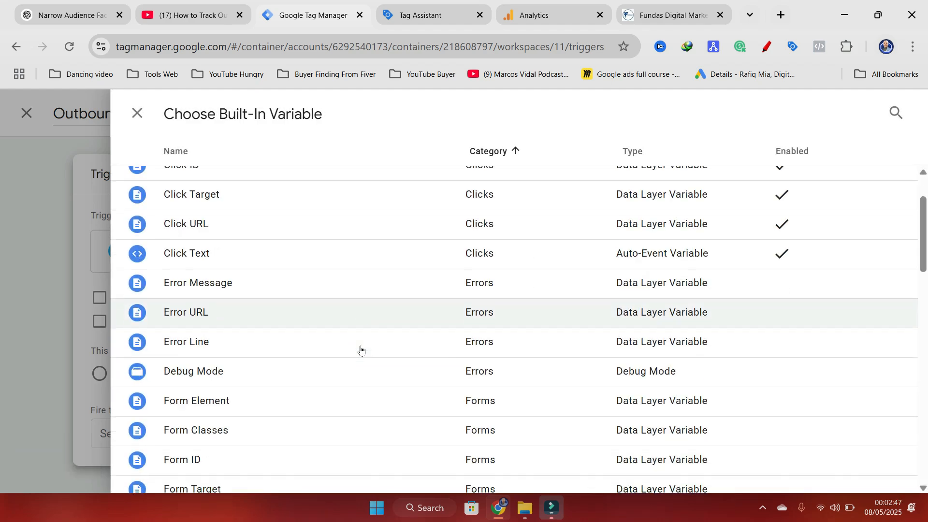
pyautogui.scroll(-7, 360, 349)
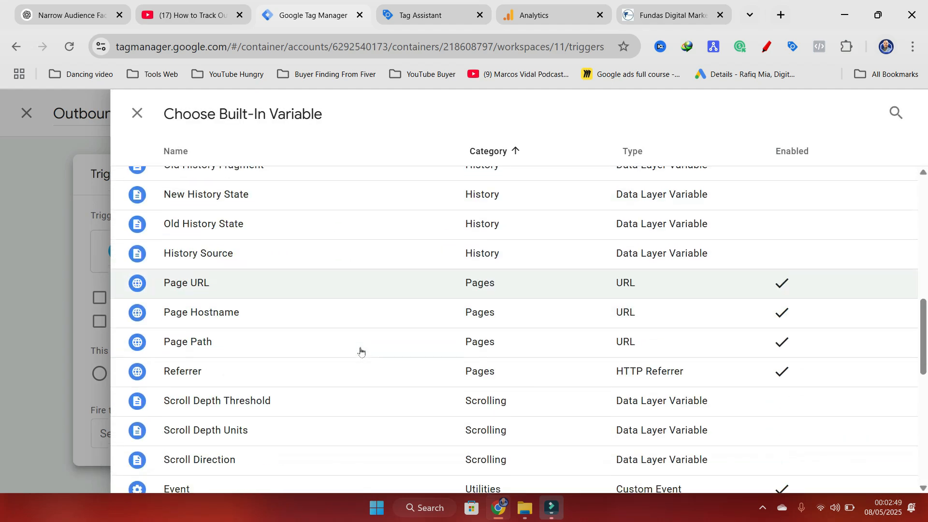
pyautogui.scroll(-3, 361, 352)
pyautogui.scroll(-4, 368, 367)
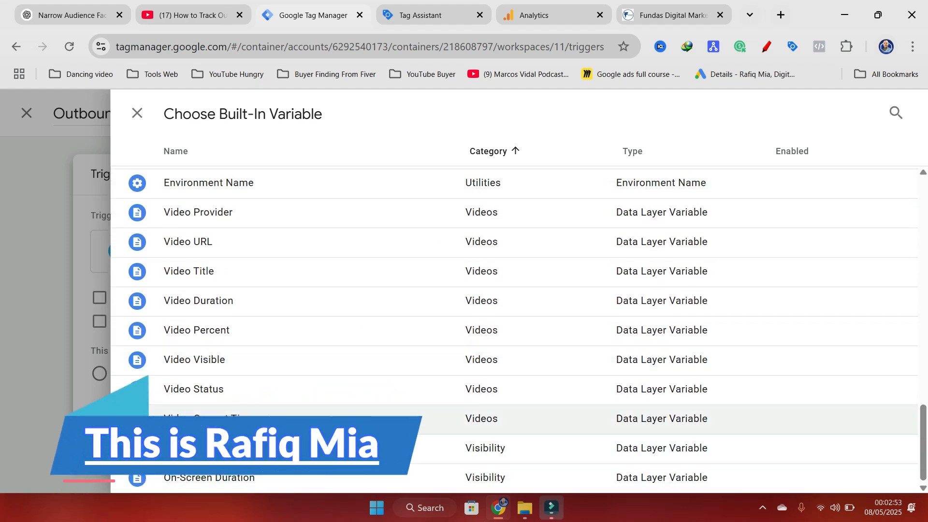
pyautogui.scroll(1, 370, 447)
pyautogui.scroll(3, 175, 388)
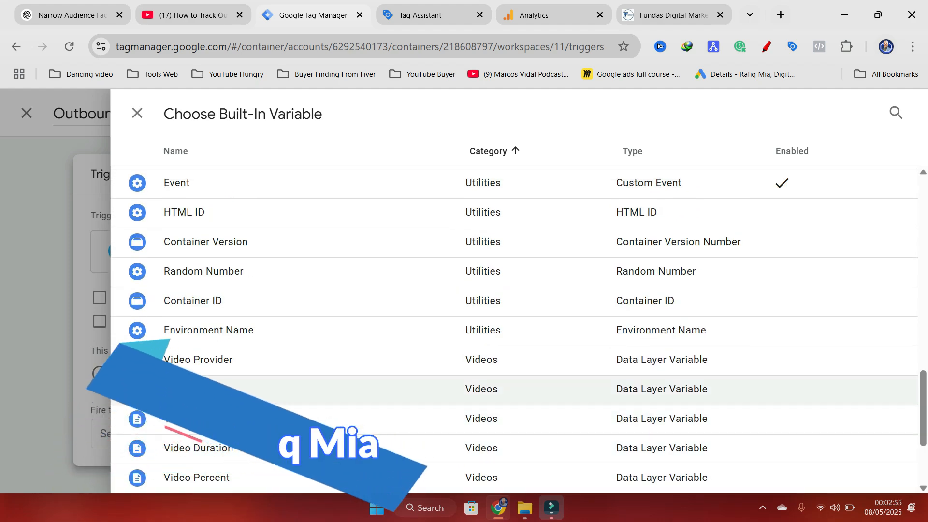
pyautogui.scroll(1, 175, 388)
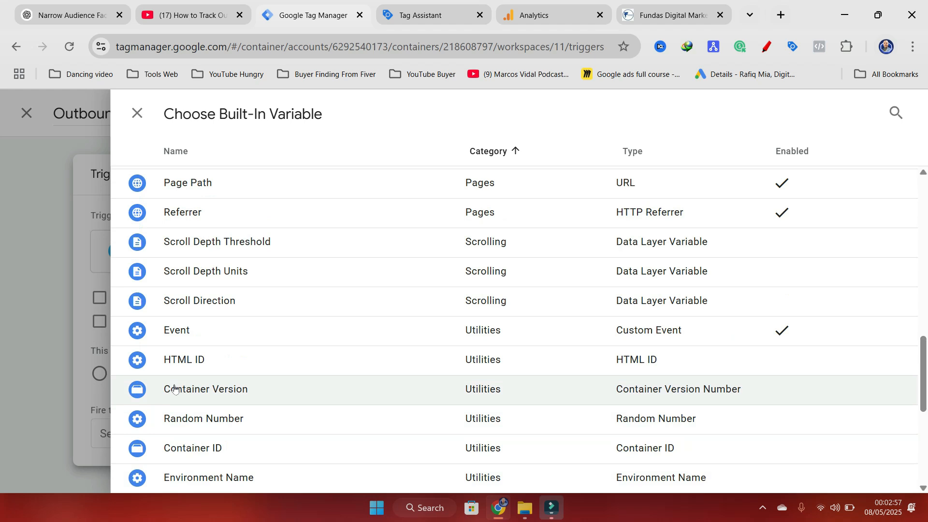
pyautogui.scroll(3, 175, 388)
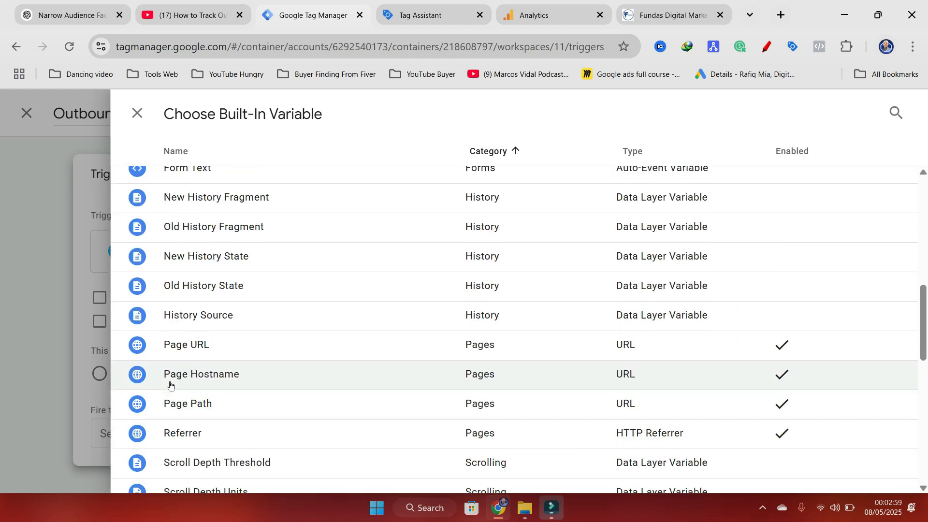
pyautogui.scroll(1, 170, 385)
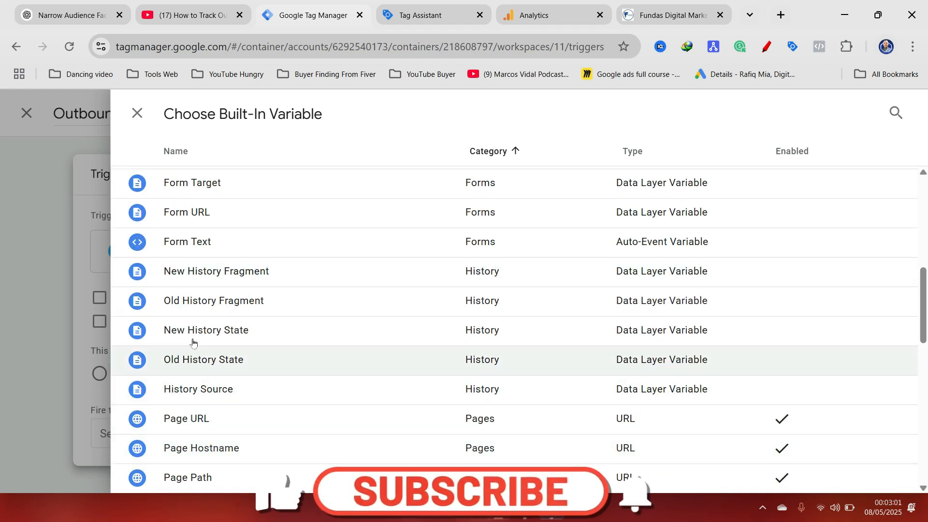
pyautogui.scroll(1, 203, 449)
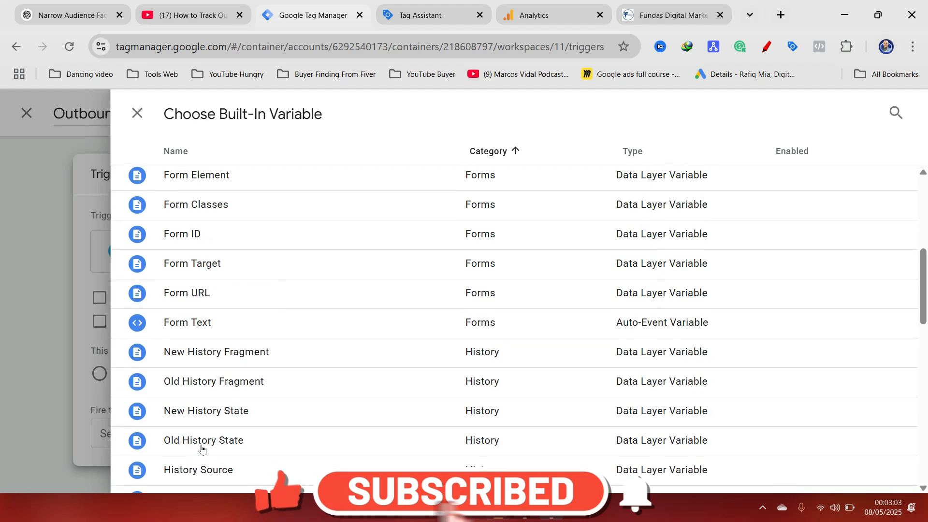
pyautogui.scroll(4, 202, 449)
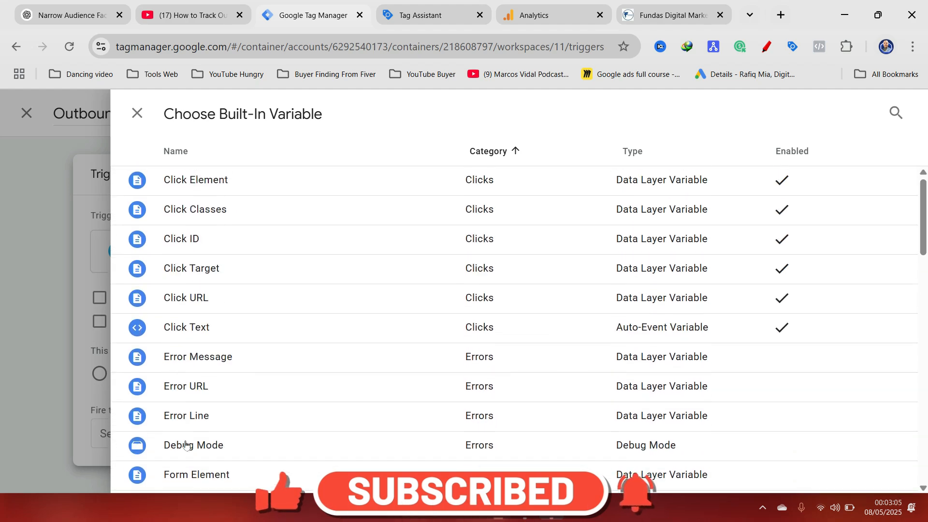
pyautogui.click(137, 113)
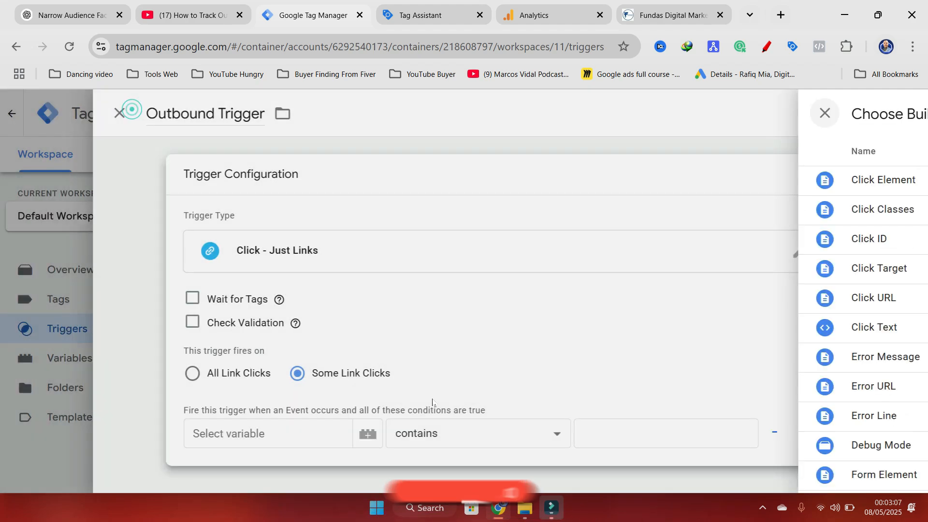
# Step: Check the condition's variable choices and review the full built-in variable list again, from Clicks to Visibility, without selecting one
pyautogui.click(261, 433)
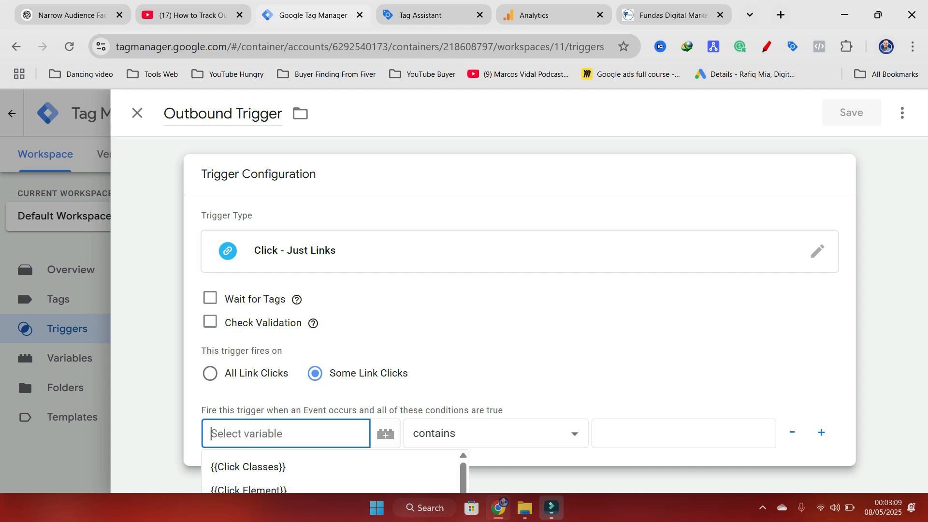
pyautogui.scroll(-5, 318, 477)
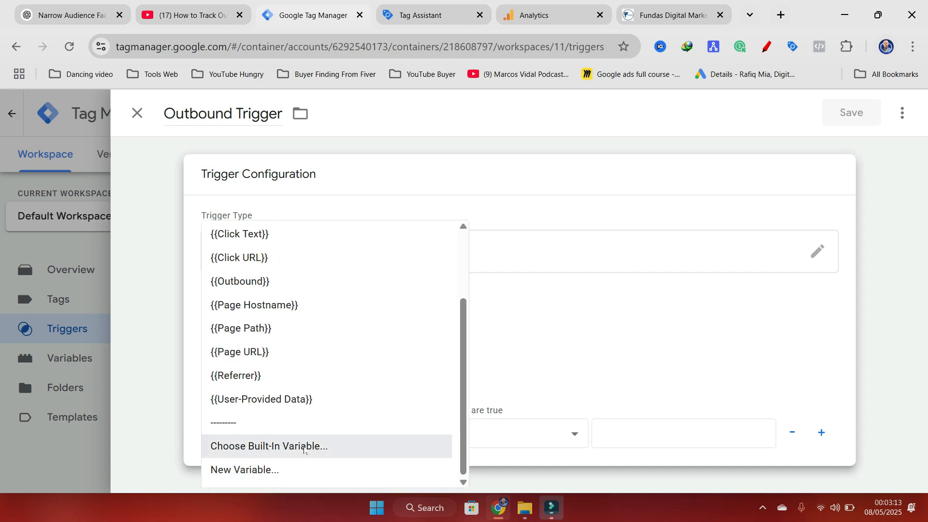
pyautogui.click(269, 446)
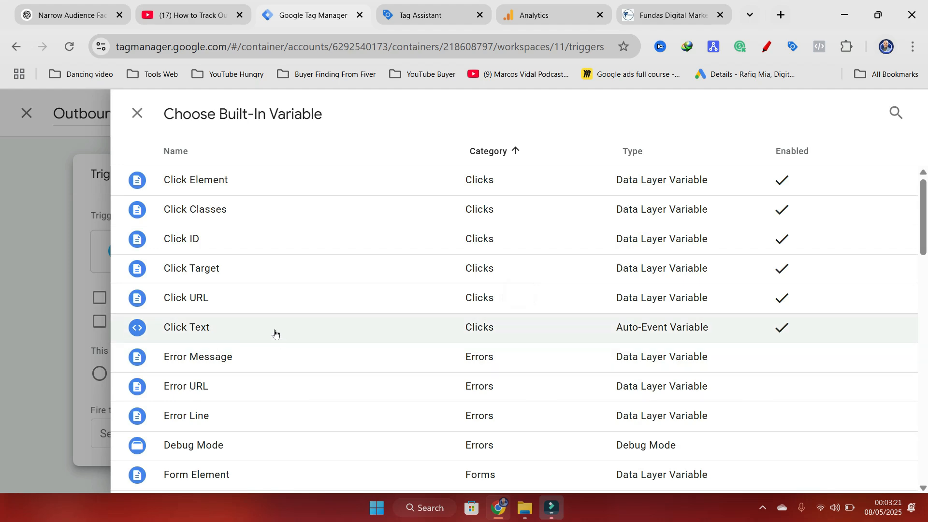
pyautogui.scroll(-3, 274, 332)
pyautogui.scroll(-3, 265, 342)
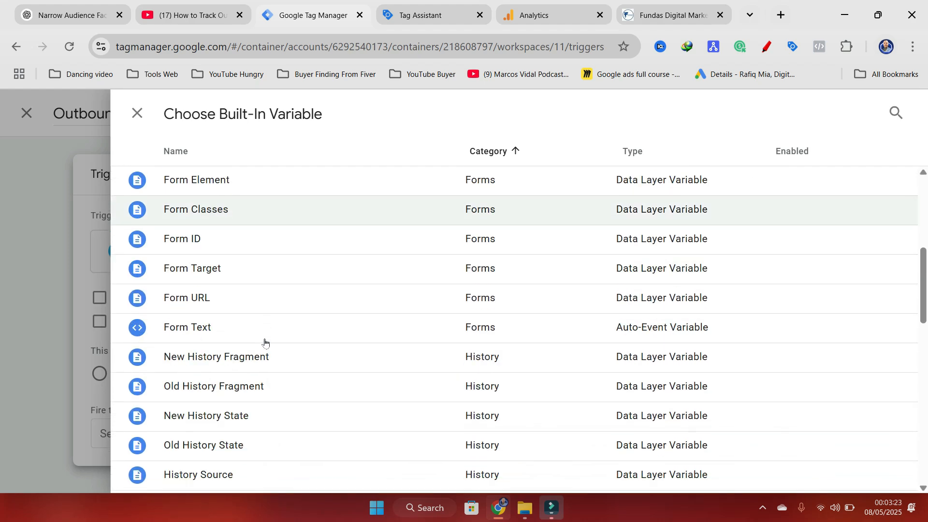
pyautogui.scroll(-3, 263, 345)
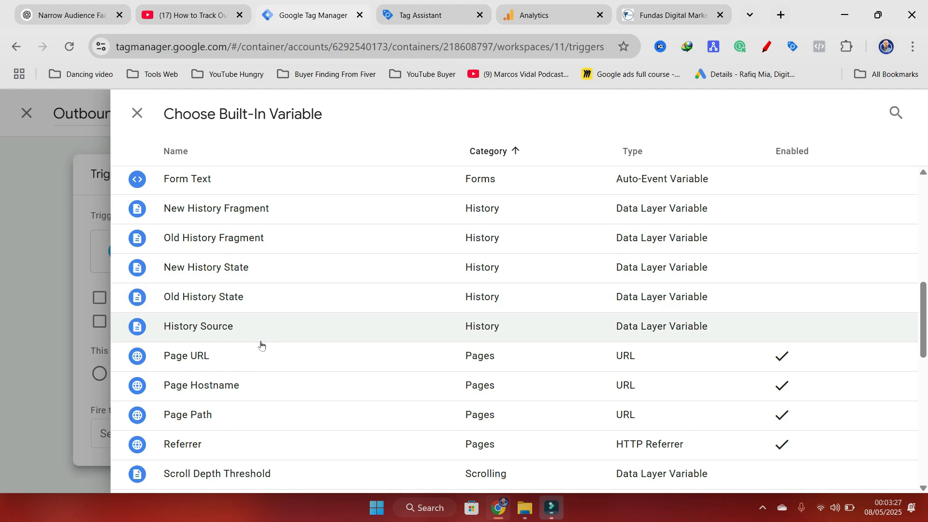
pyautogui.scroll(-6, 261, 344)
pyautogui.scroll(-5, 260, 346)
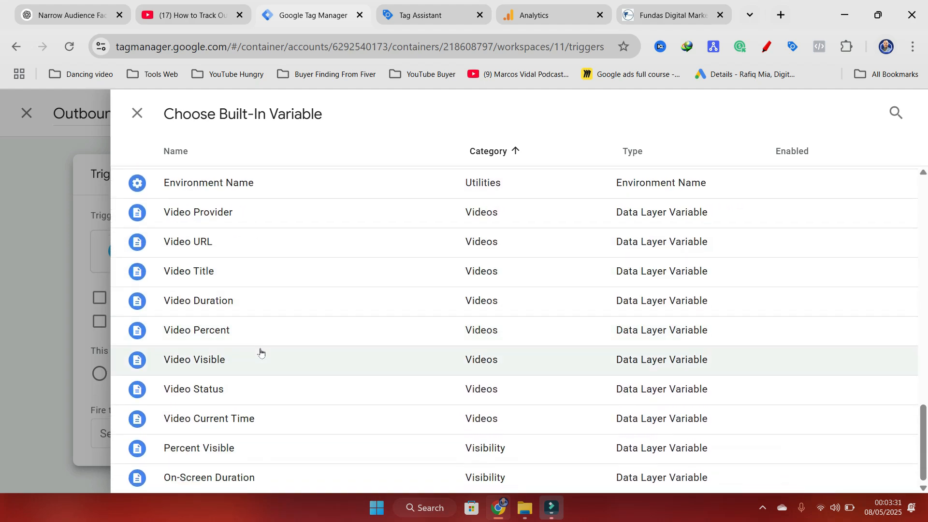
pyautogui.scroll(5, 202, 450)
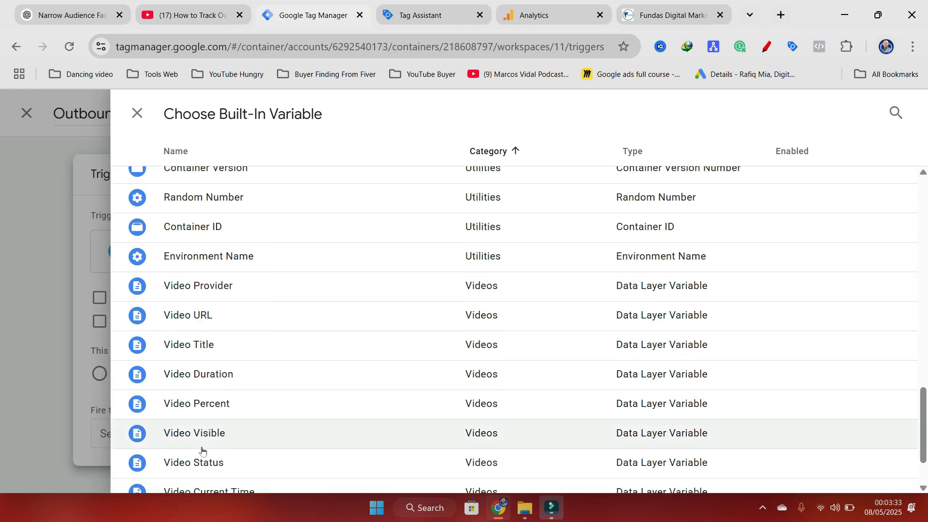
pyautogui.scroll(5, 202, 450)
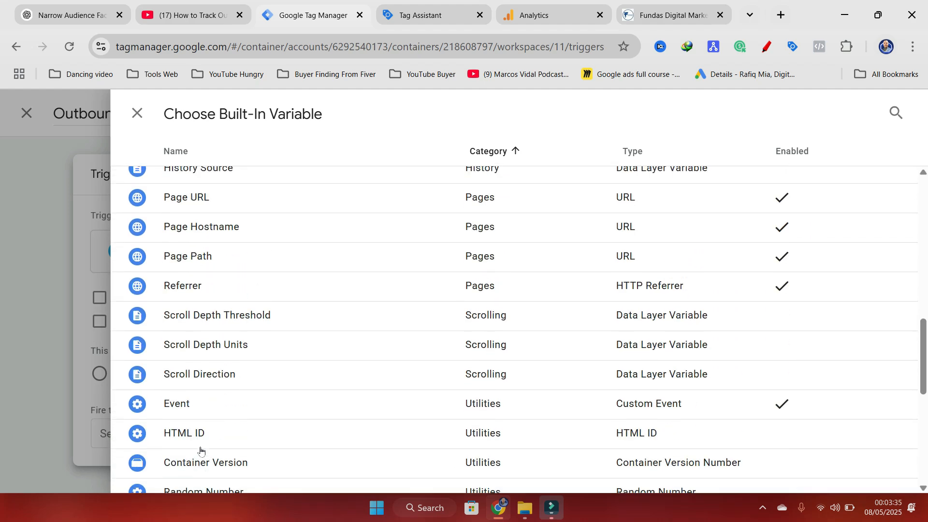
pyautogui.scroll(5, 200, 450)
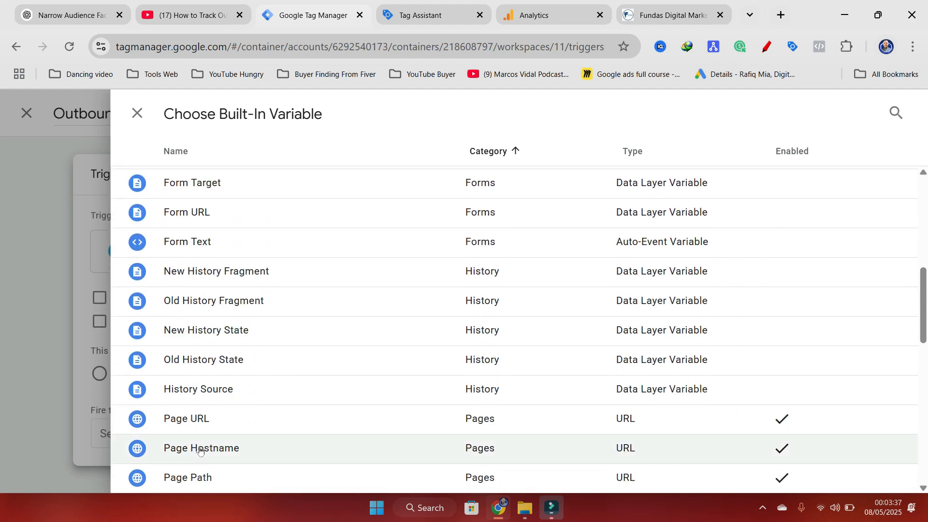
pyautogui.scroll(7, 199, 450)
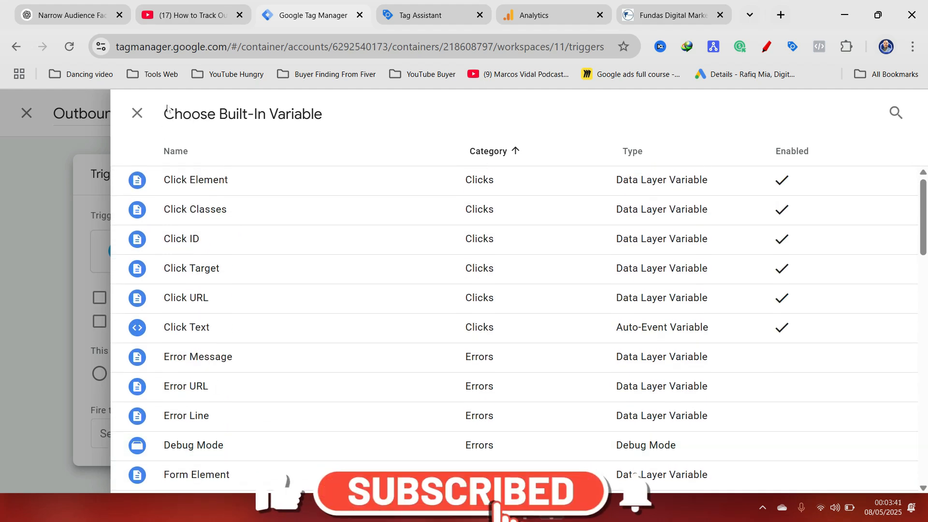
pyautogui.click(137, 113)
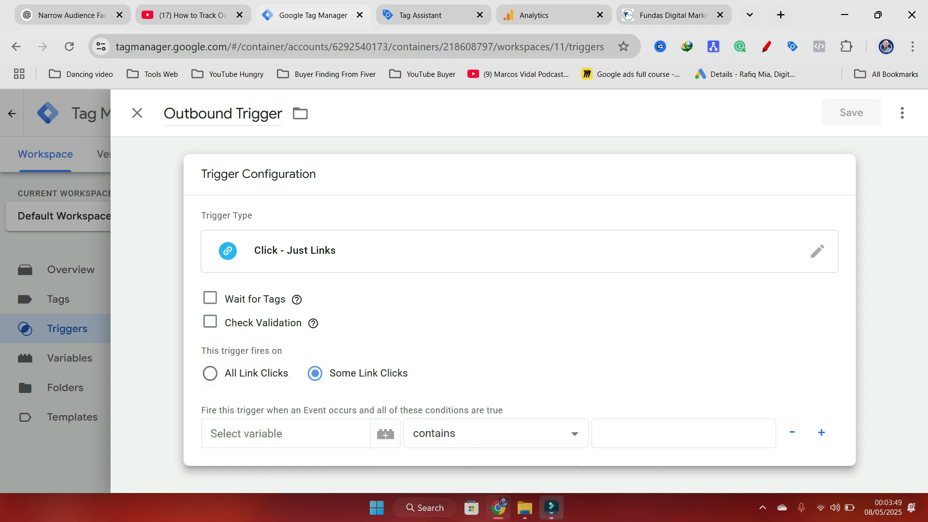
# Step: Create a new variable from the trigger's condition and name it "Outbound Variable"
pyautogui.click(316, 433)
pyautogui.scroll(-2, 290, 423)
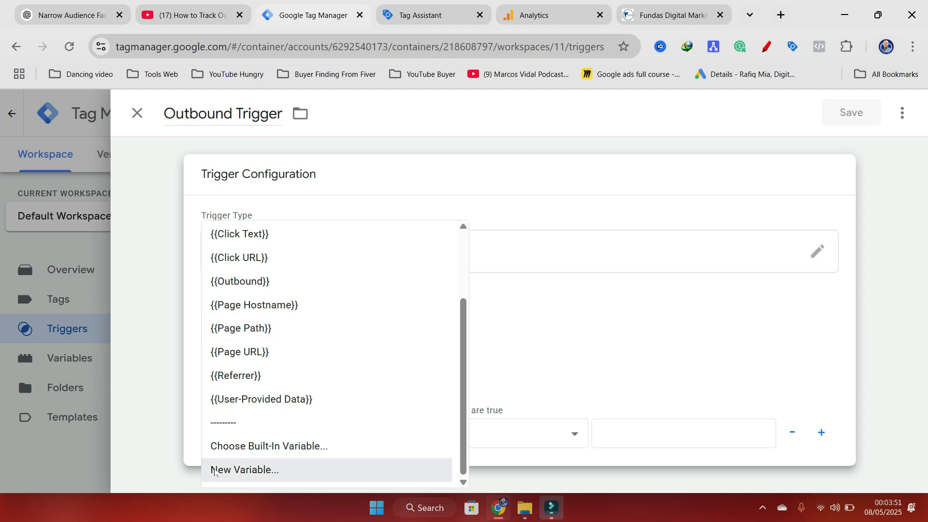
pyautogui.click(228, 471)
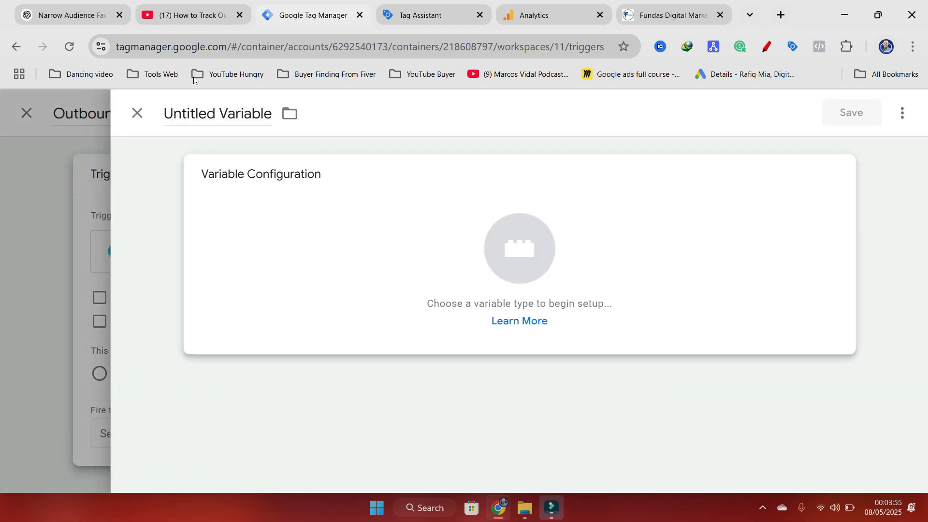
pyautogui.doubleClick(208, 114)
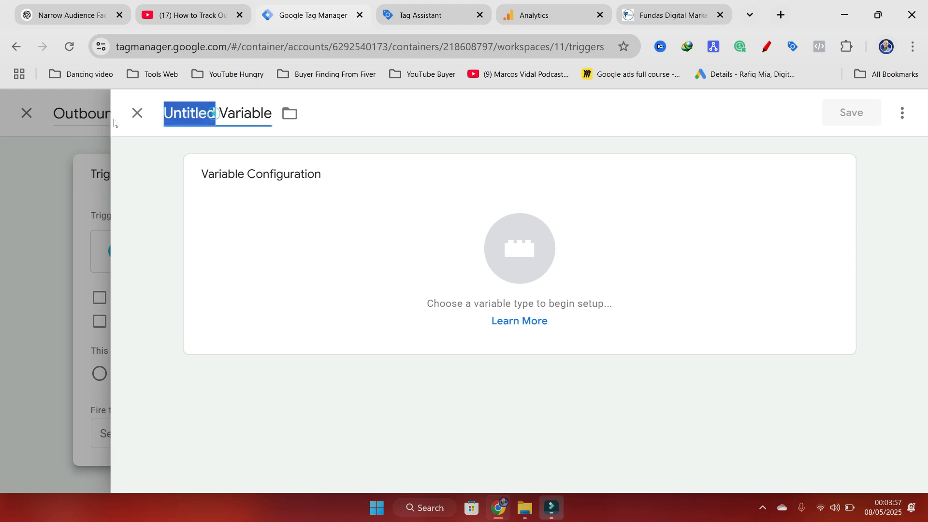
pyautogui.write('Out')
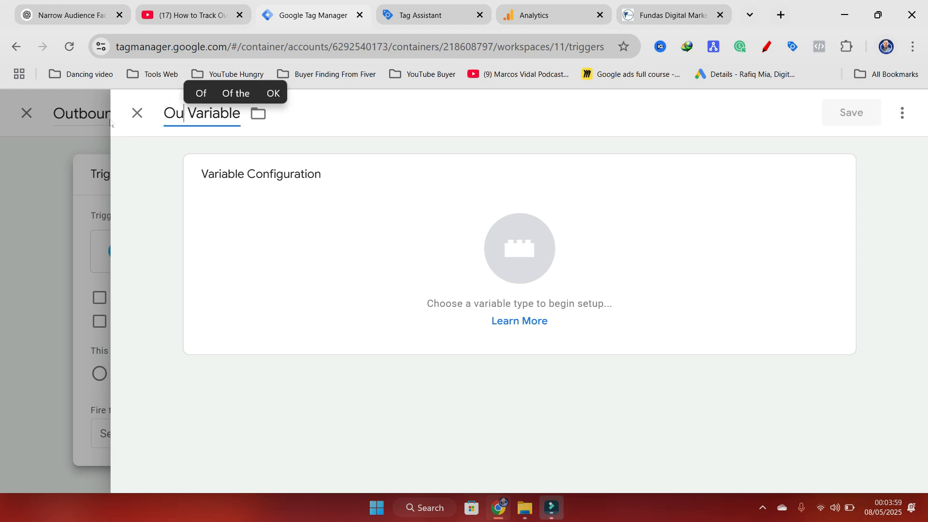
pyautogui.write('bound')
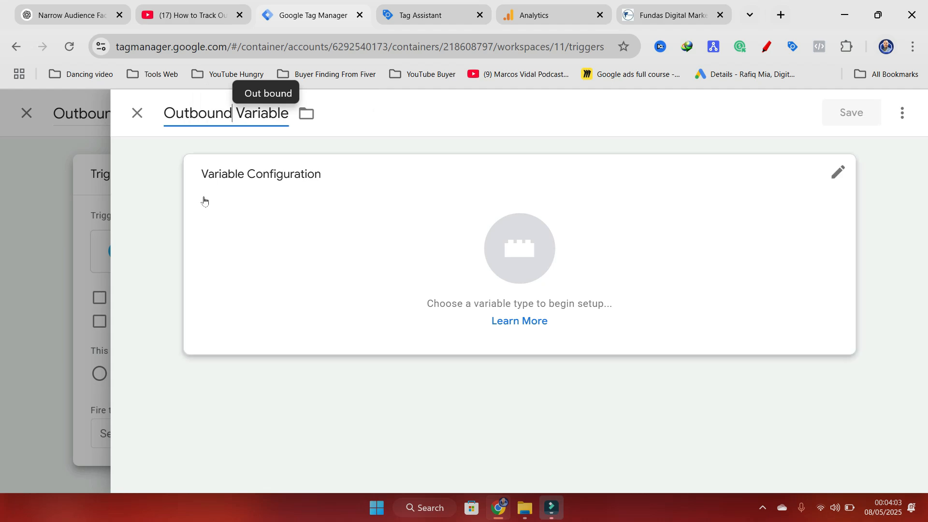
# Step: Make the variable an Auto-Event Variable that reads the Element URL
pyautogui.click(509, 261)
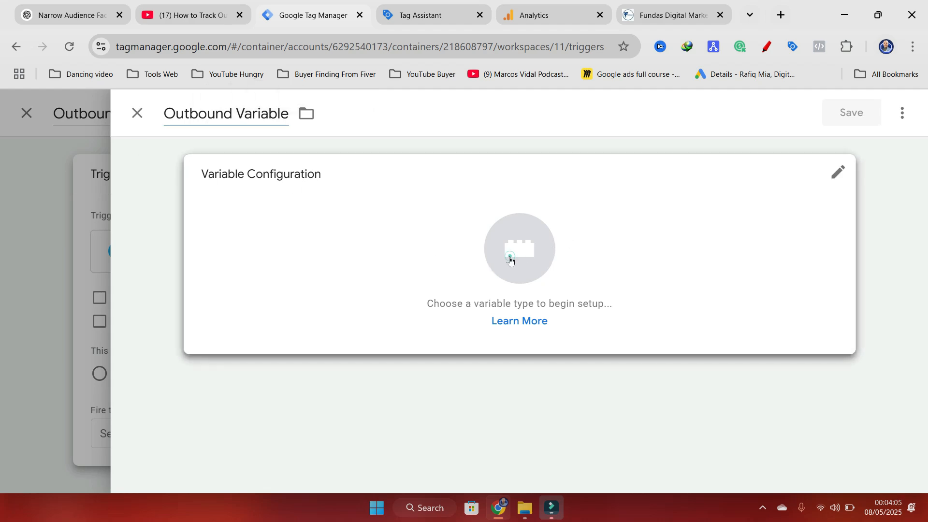
pyautogui.scroll(-1, 591, 333)
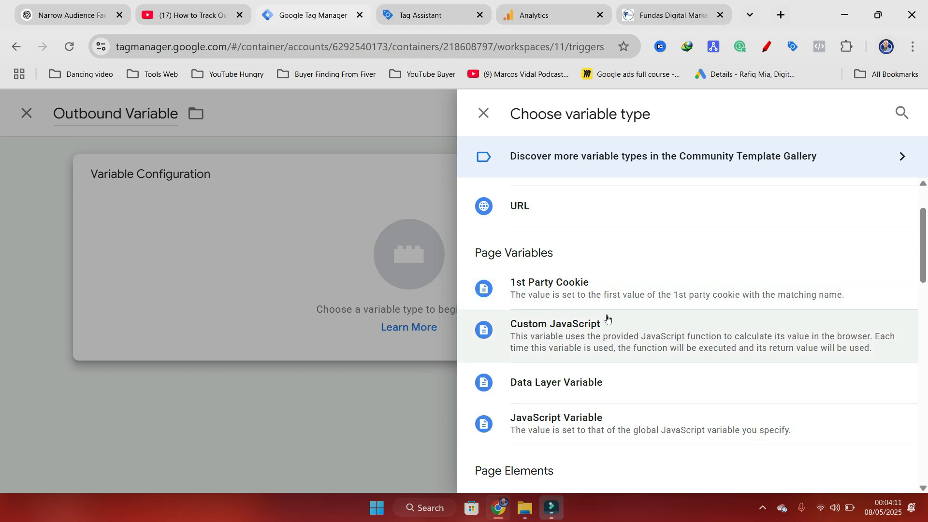
pyautogui.scroll(-1, 544, 290)
pyautogui.scroll(-1, 650, 367)
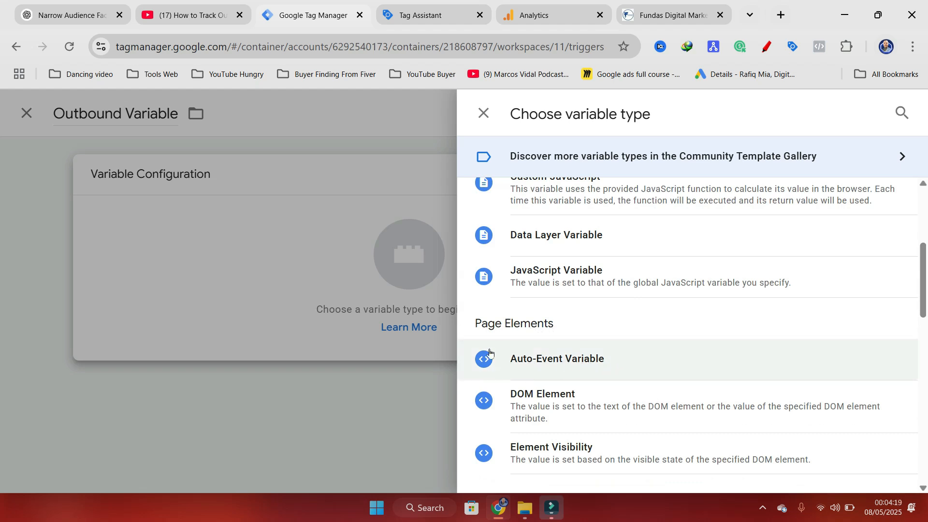
pyautogui.click(555, 364)
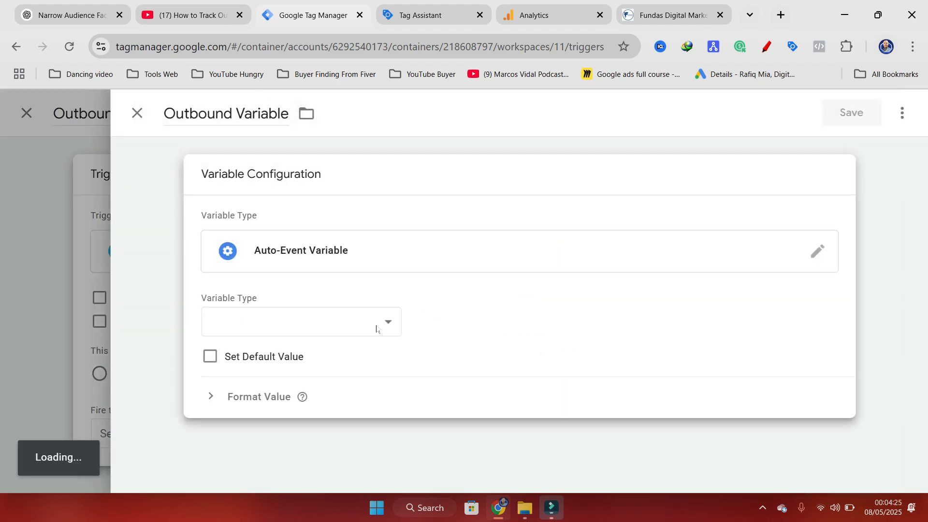
pyautogui.click(387, 326)
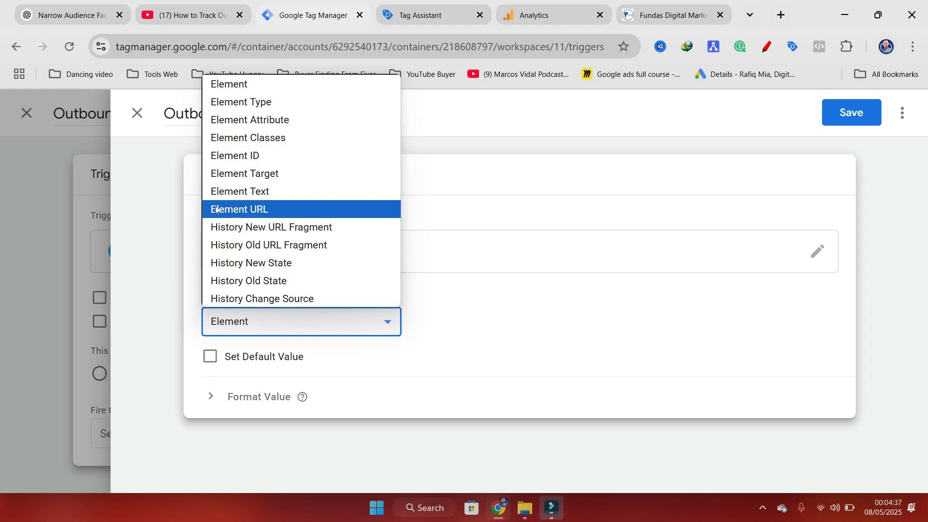
pyautogui.click(240, 210)
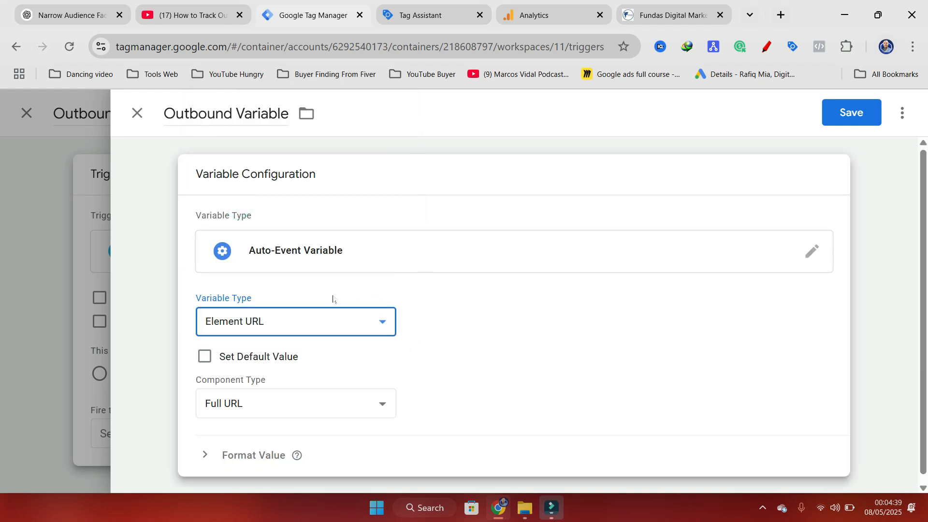
# Step: Set the variable's component type to Is Outbound, leave the affiliated domains empty, and save the variable
pyautogui.scroll(-1, 334, 337)
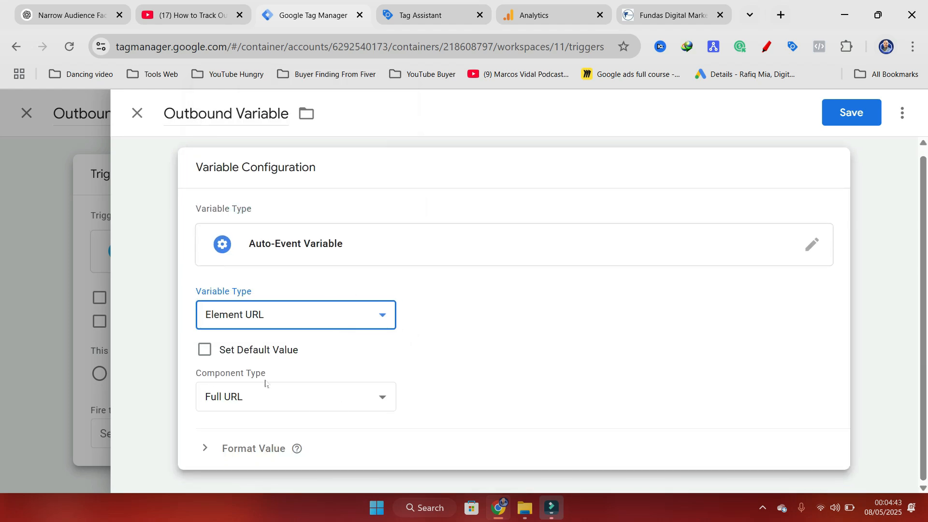
pyautogui.click(382, 397)
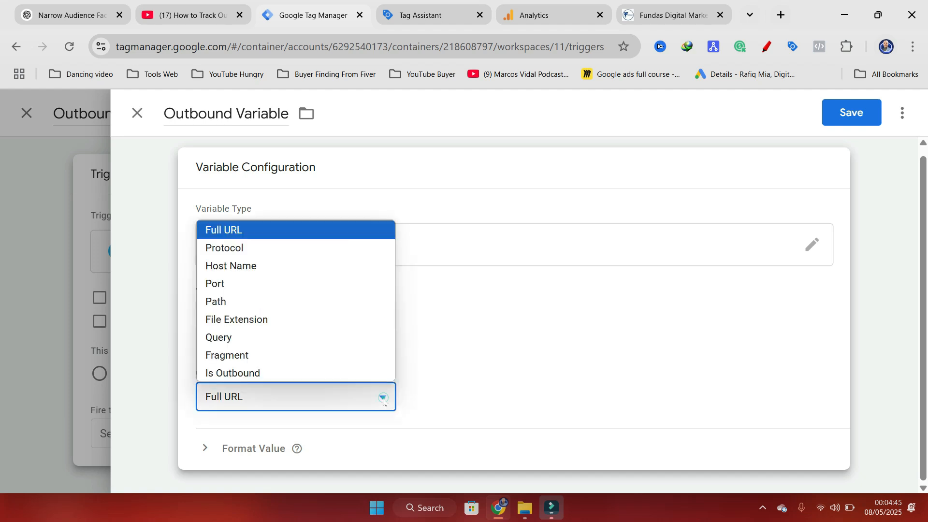
pyautogui.click(220, 373)
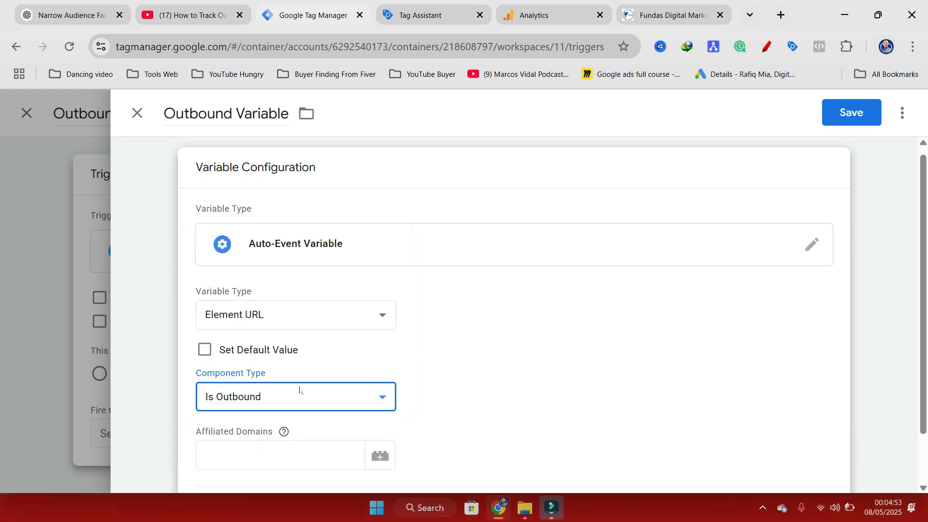
pyautogui.click(283, 432)
pyautogui.click(476, 305)
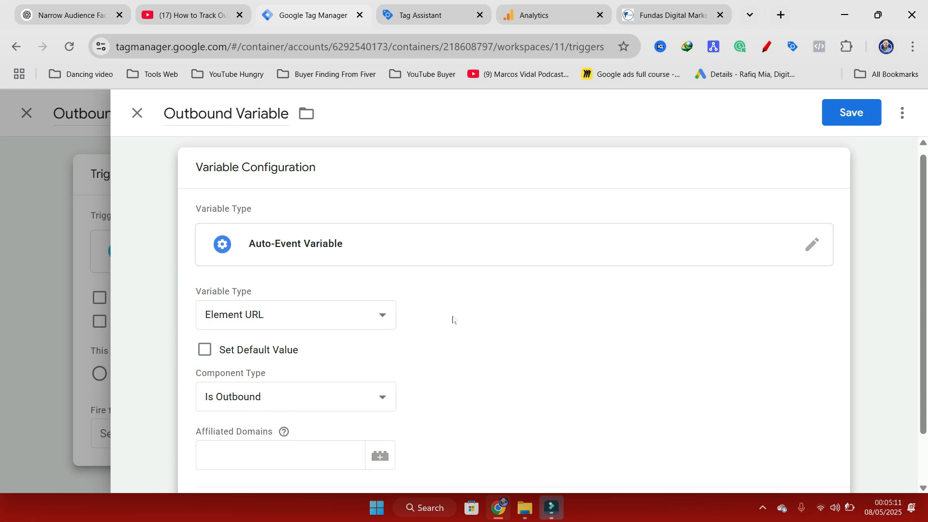
pyautogui.click(850, 113)
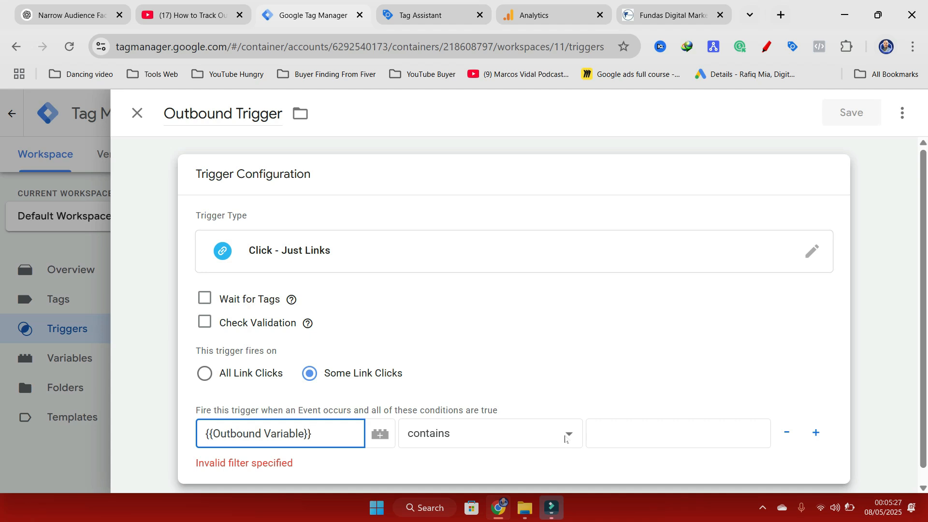
# Step: Complete the trigger condition so that Outbound Variable equals true, and save the trigger
pyautogui.click(569, 435)
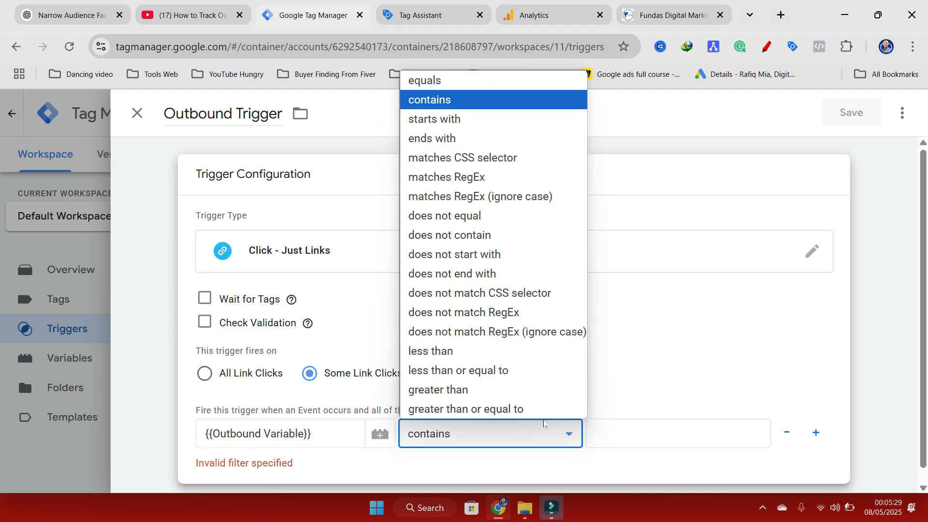
pyautogui.click(433, 87)
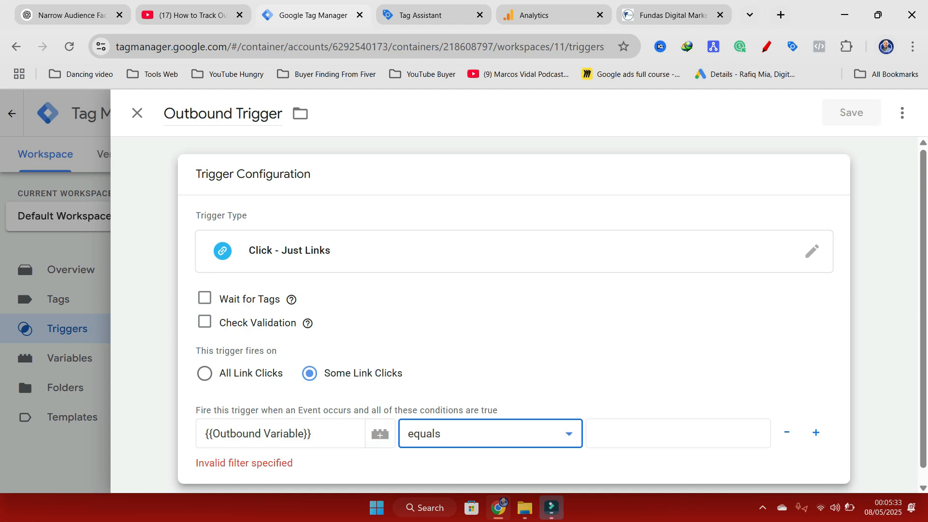
pyautogui.click(657, 434)
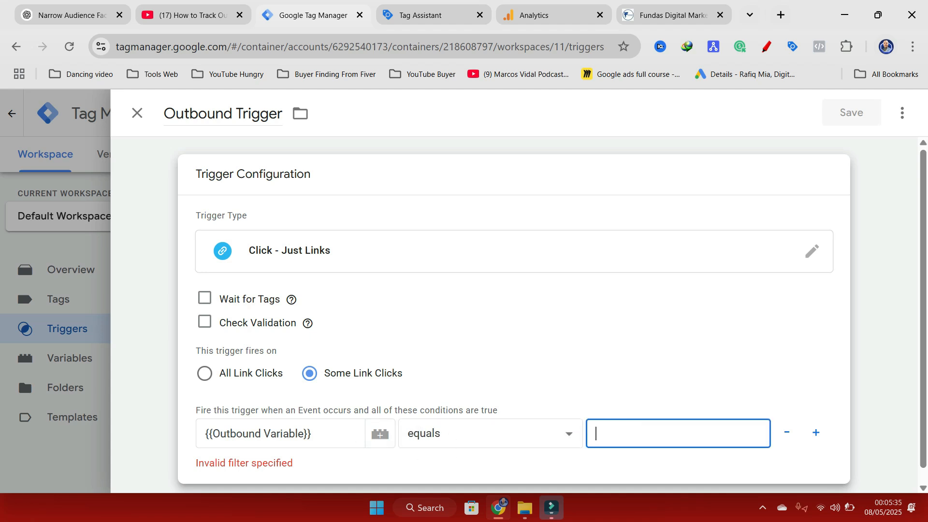
pyautogui.write('true')
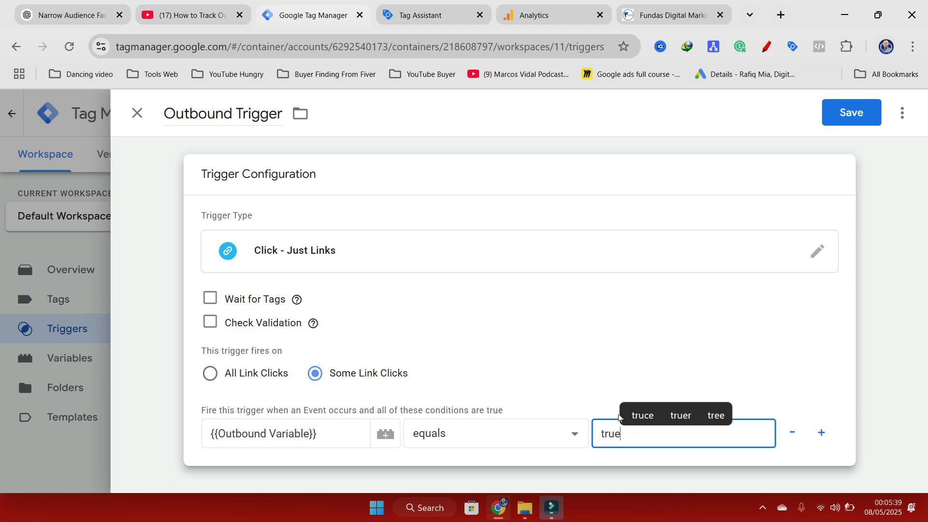
pyautogui.click(660, 338)
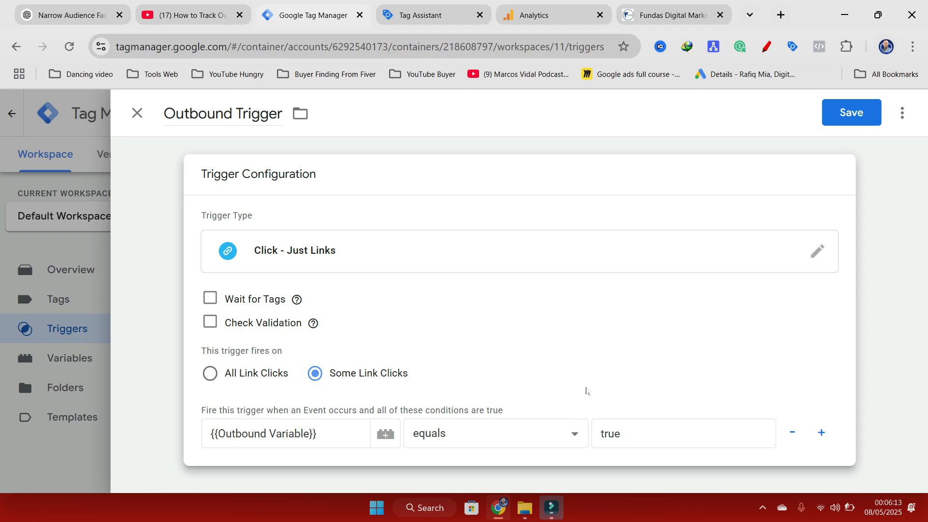
pyautogui.click(846, 117)
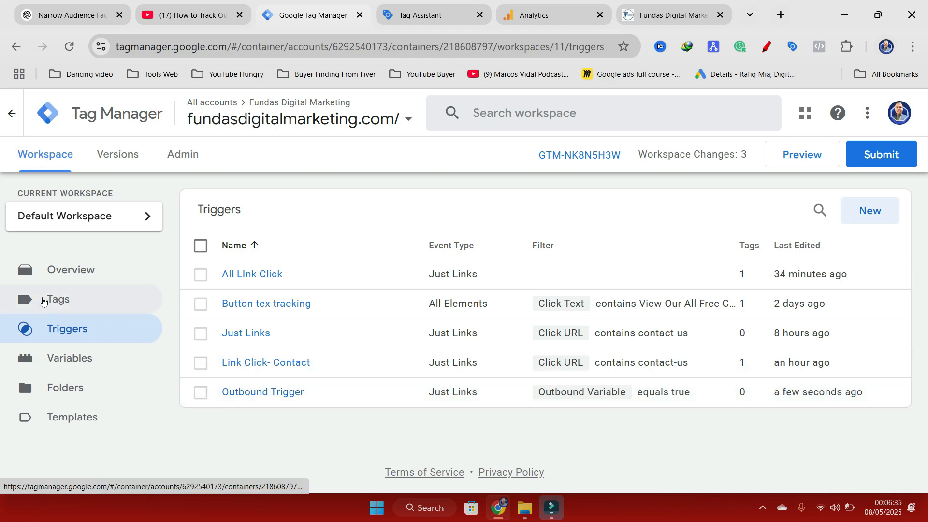
# Step: Create a new tag in the workspace and name it "Outbound Tag"
pyautogui.click(43, 301)
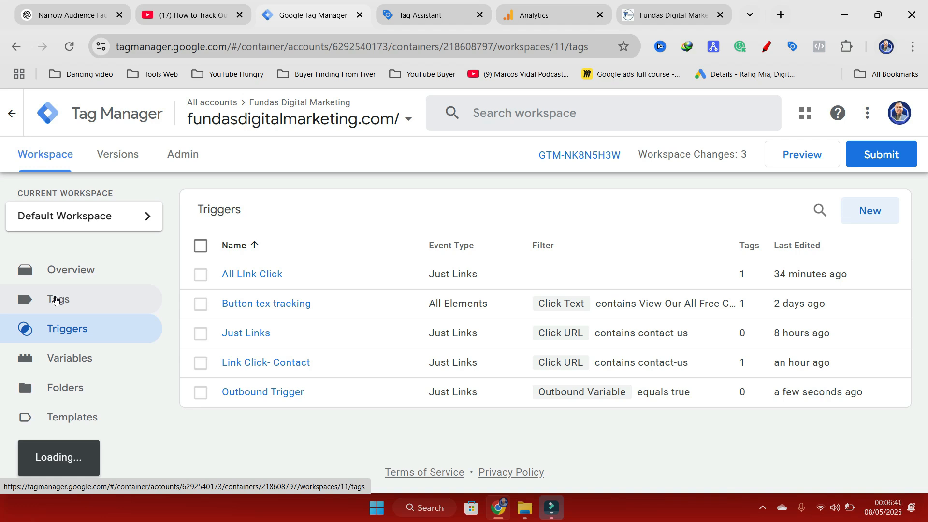
pyautogui.click(55, 300)
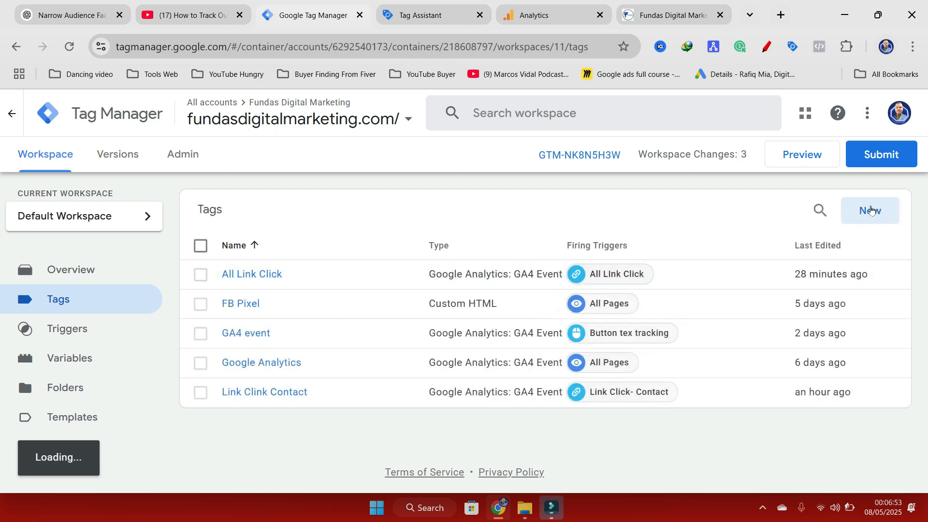
pyautogui.click(864, 209)
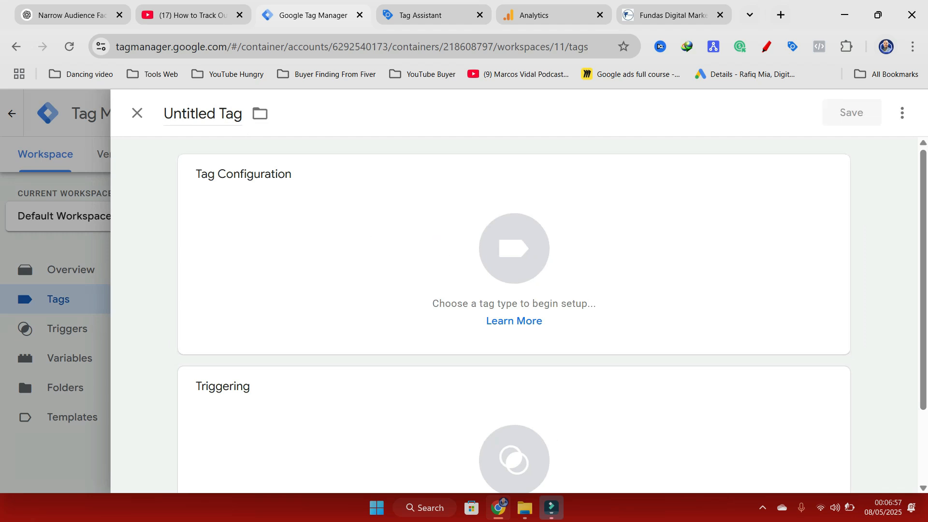
pyautogui.moveTo(216, 113); pyautogui.dragTo(134, 114)
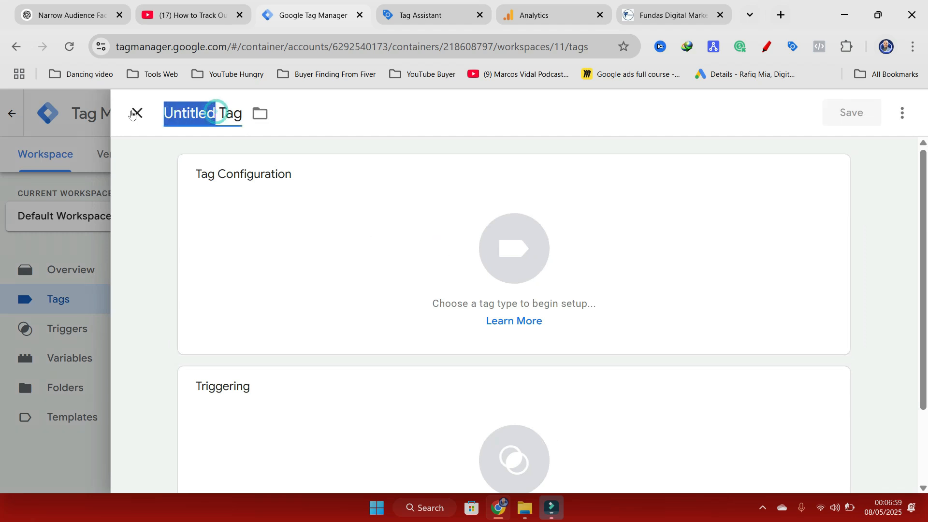
pyautogui.write('Outbou')
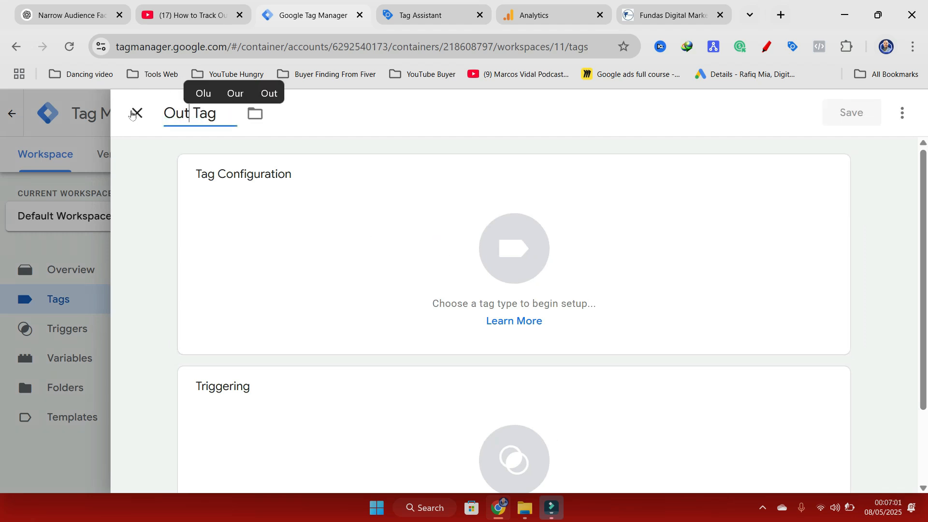
pyautogui.write('nd')
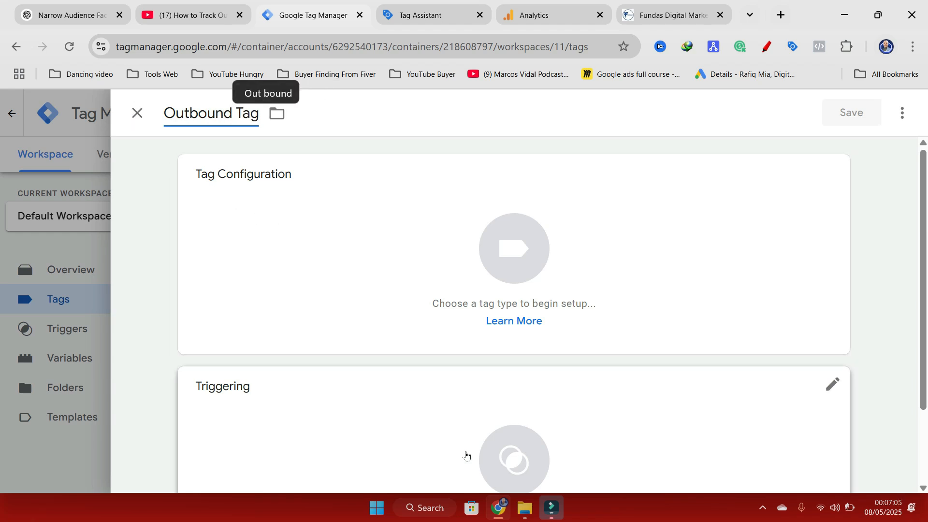
# Step: Set the tag type to Google Analytics: GA4 Event
pyautogui.click(510, 251)
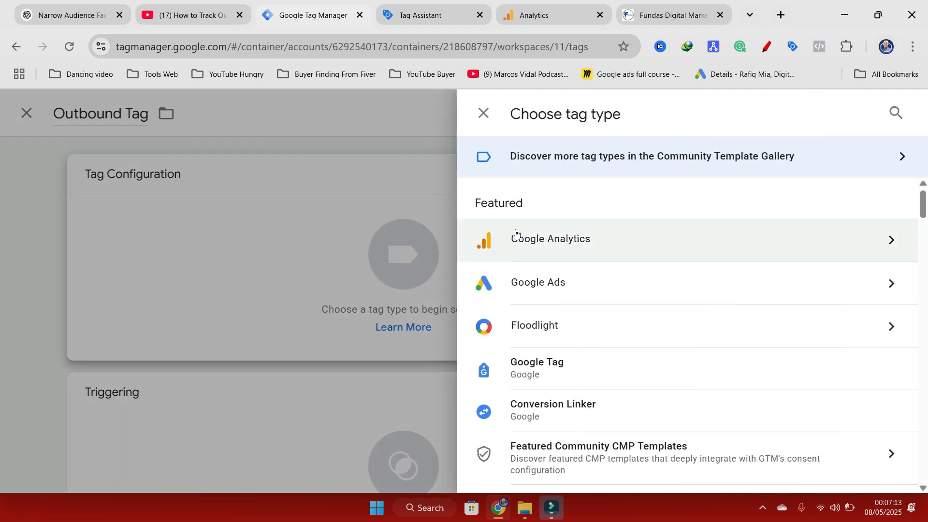
pyautogui.click(894, 238)
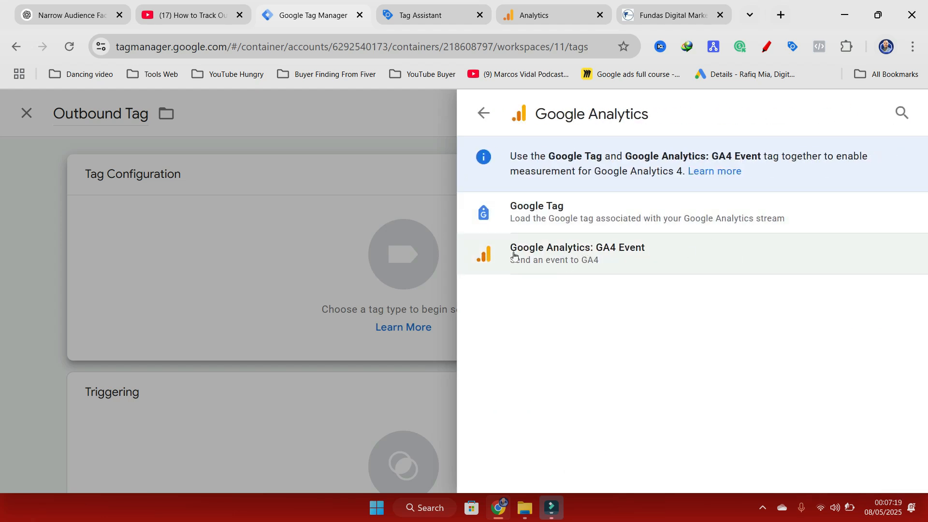
pyautogui.click(547, 248)
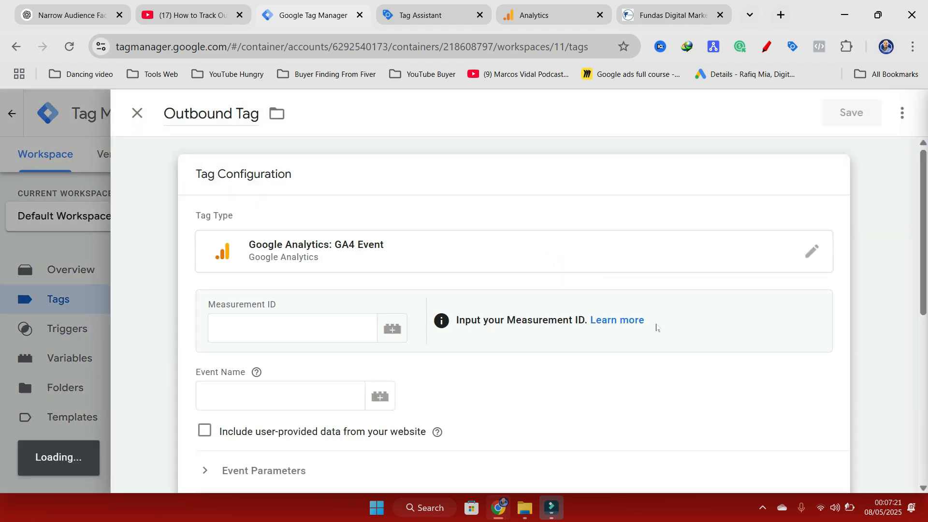
# Step: Switch to Google Analytics and copy the measurement ID from the Fundas Digital marketing web data stream's details
pyautogui.click(292, 311)
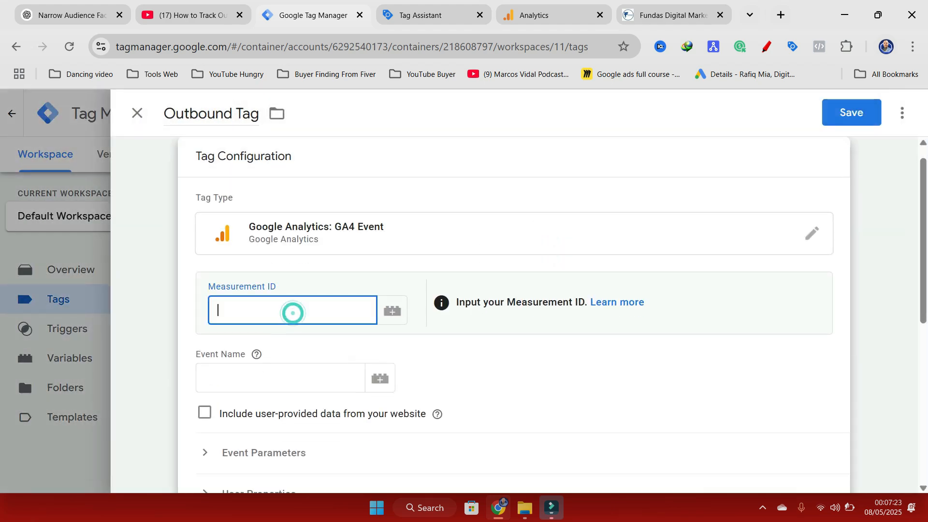
pyautogui.click(537, 17)
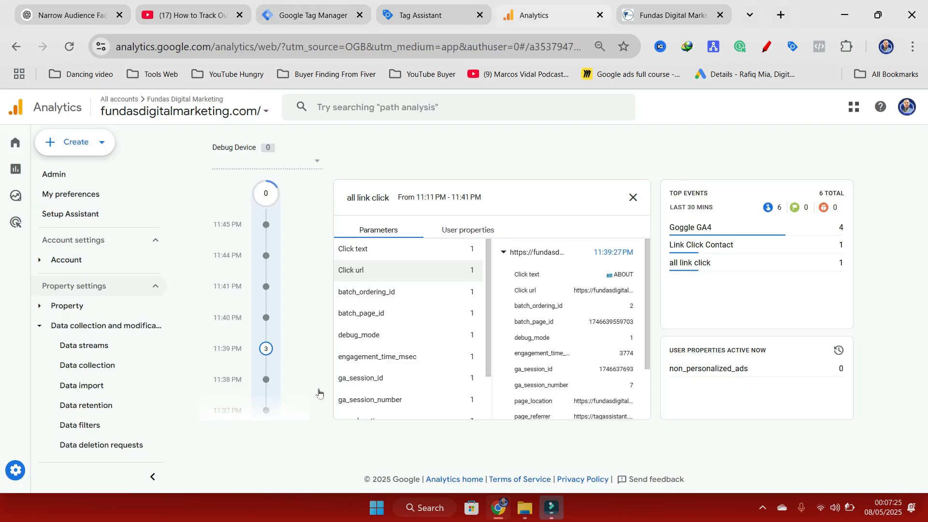
pyautogui.moveTo(11, 472)
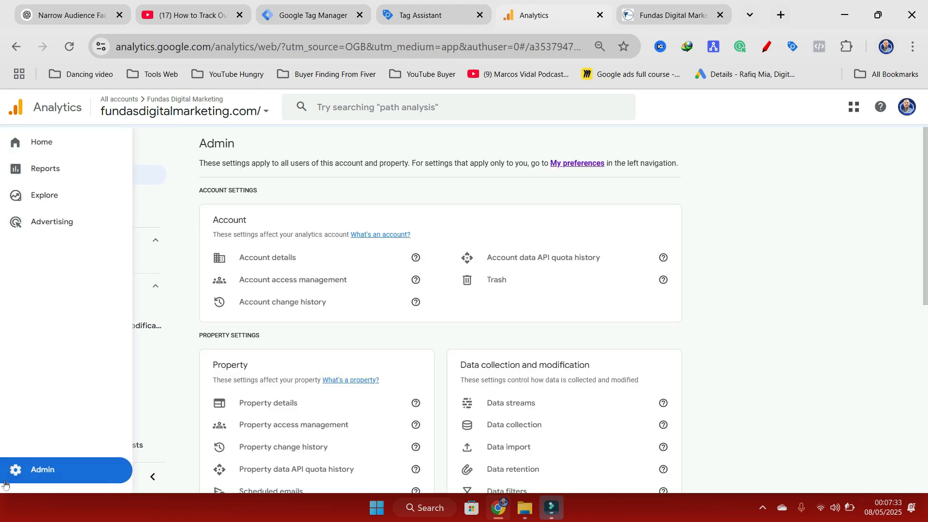
pyautogui.scroll(-2, 574, 352)
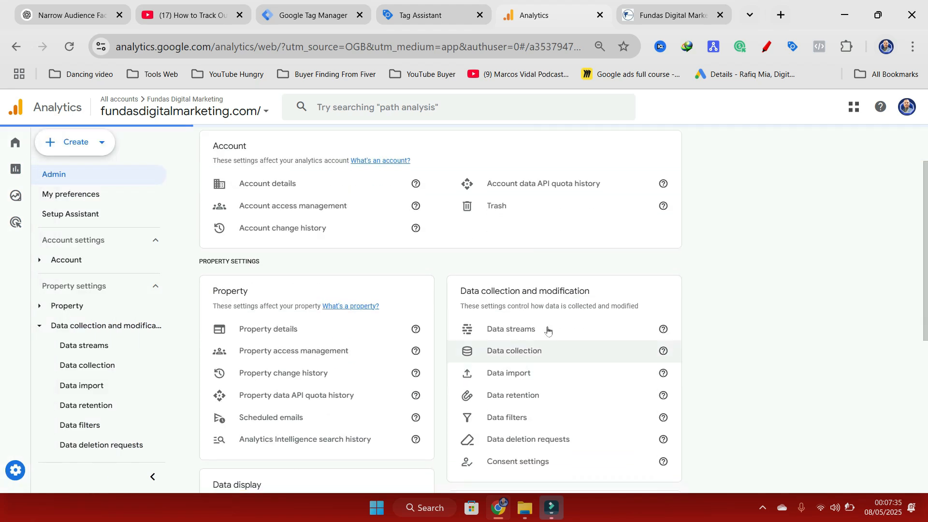
pyautogui.click(488, 328)
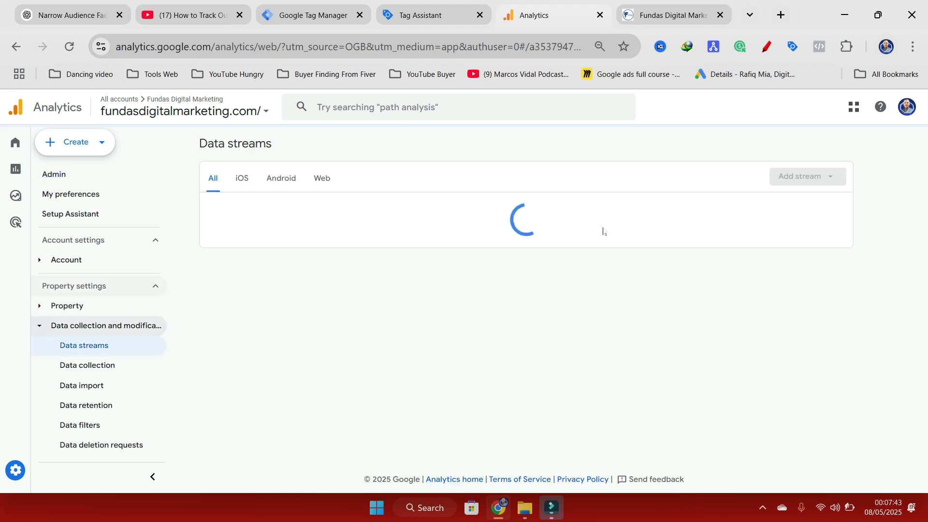
pyautogui.click(834, 209)
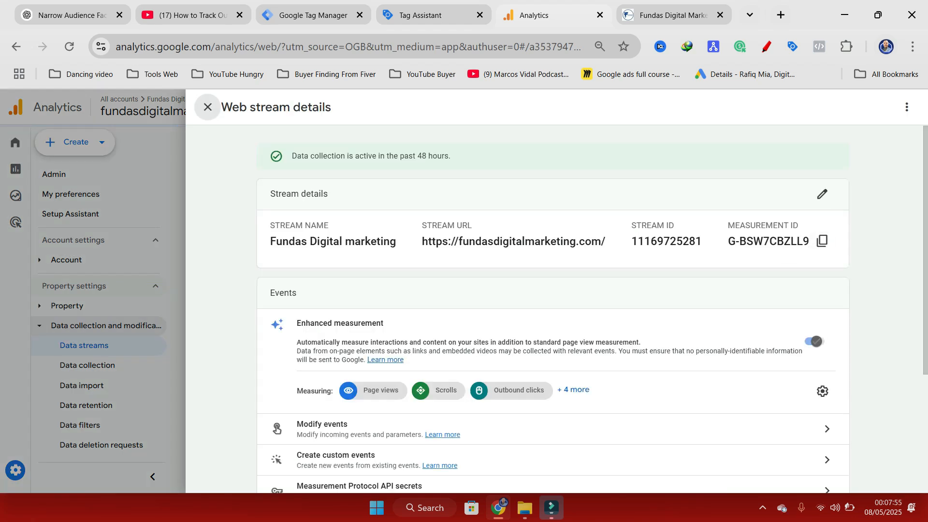
pyautogui.click(823, 243)
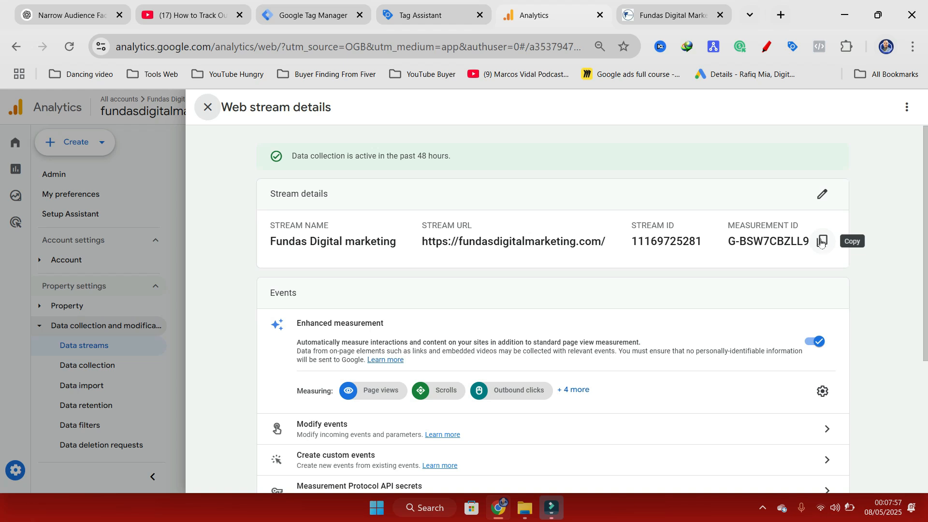
# Step: Back in Tag Manager, paste the copied measurement ID into the Outbound Tag and set its event name to "Outbound"
pyautogui.click(314, 15)
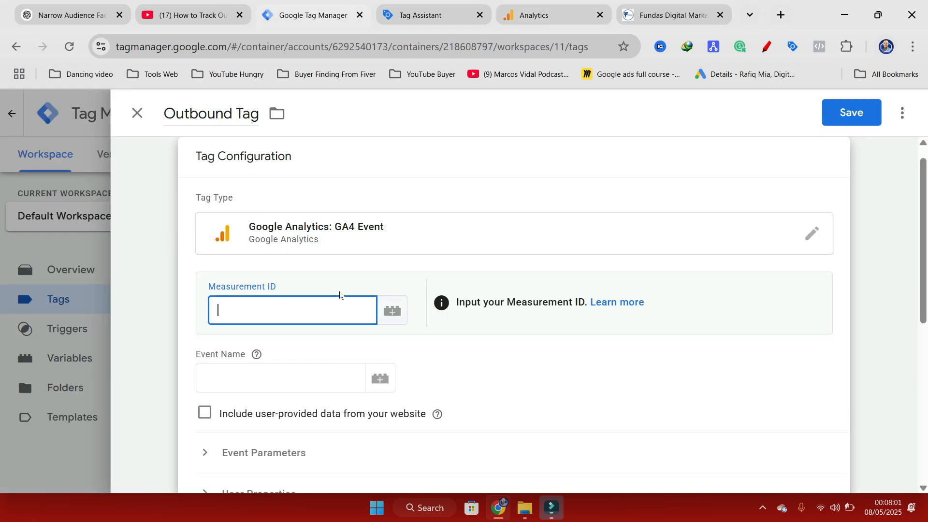
pyautogui.click(291, 310)
pyautogui.hotkey('ctrl', 'v')
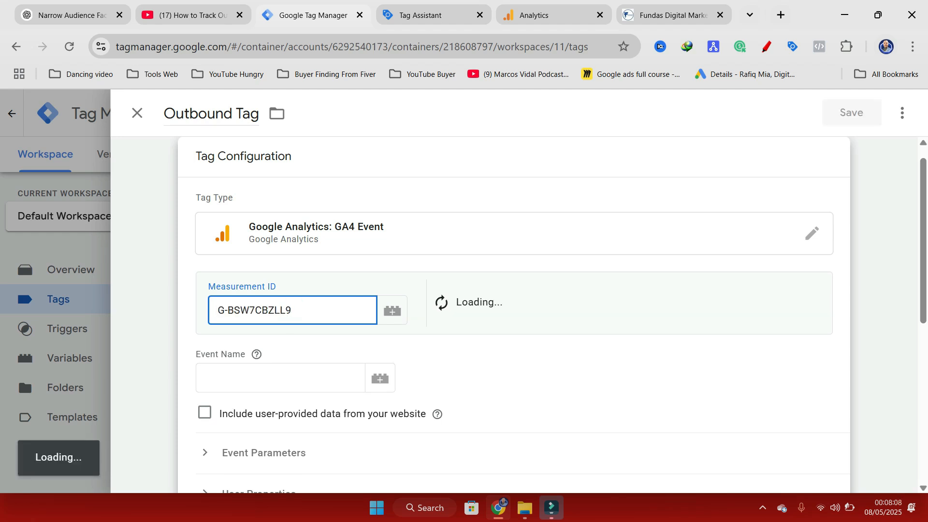
pyautogui.click(231, 375)
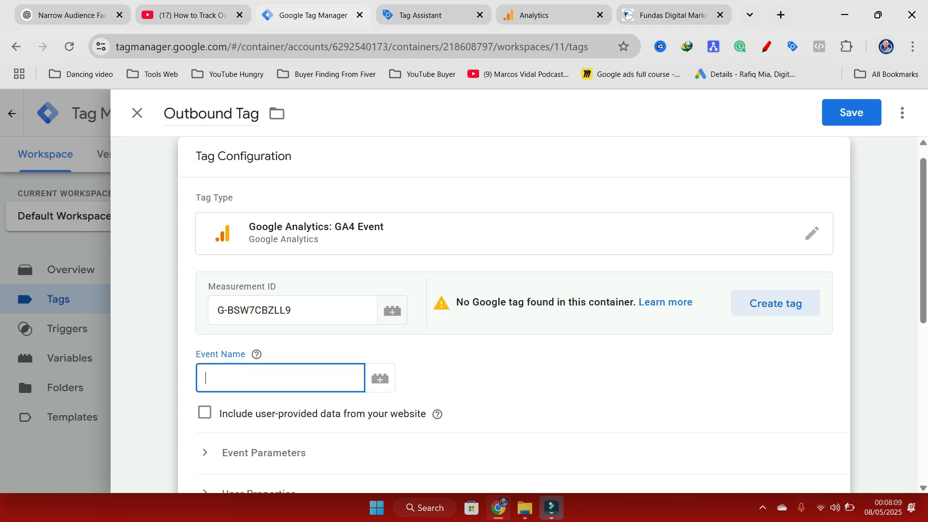
pyautogui.write('Out')
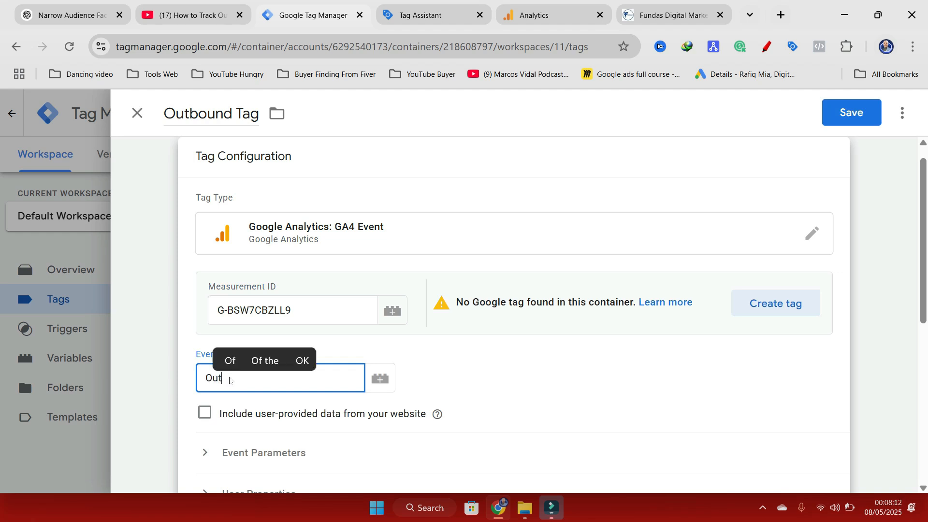
pyautogui.write('bound')
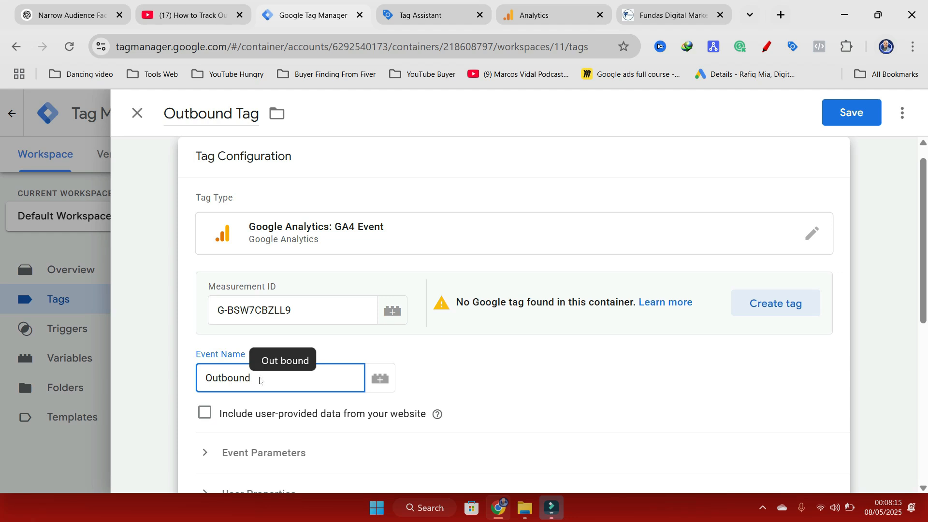
# Step: Add an event parameter named "Click URL" to the tag, with the Click URL variable as its value
pyautogui.scroll(-1, 280, 387)
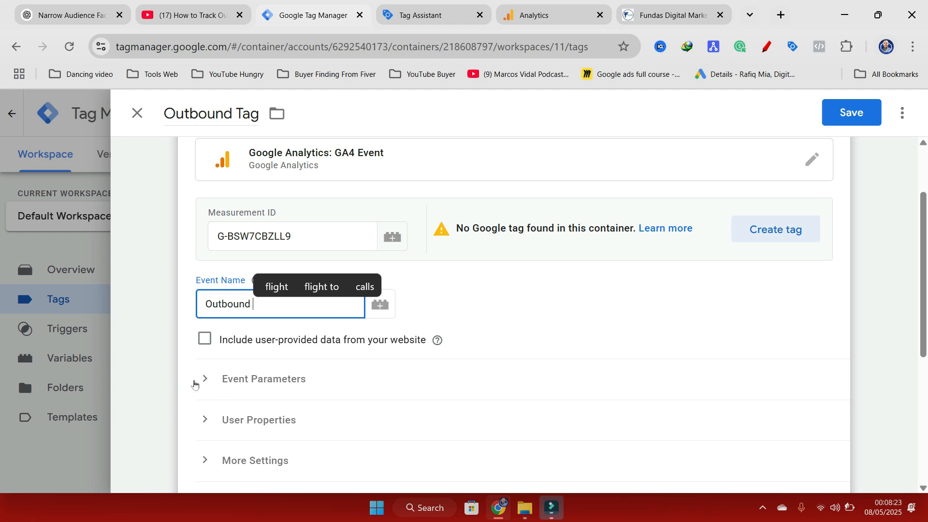
pyautogui.click(208, 380)
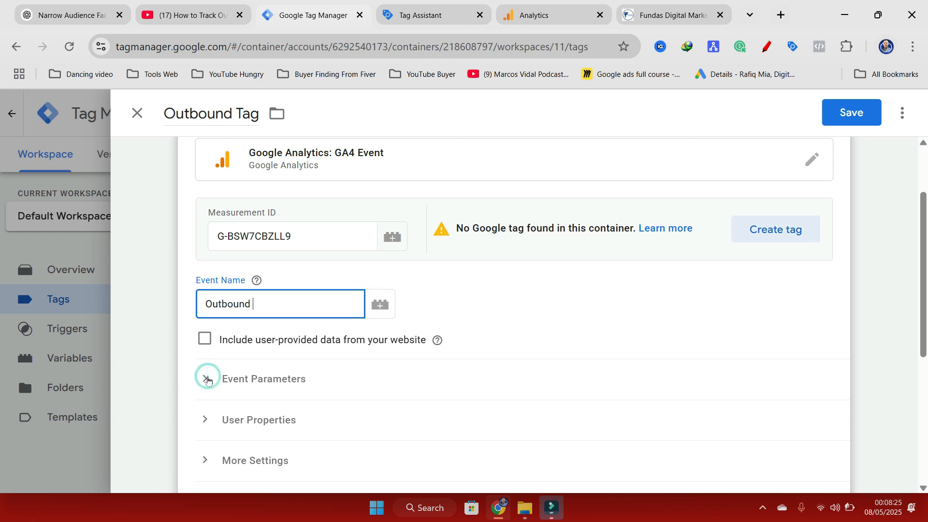
pyautogui.scroll(-3, 283, 400)
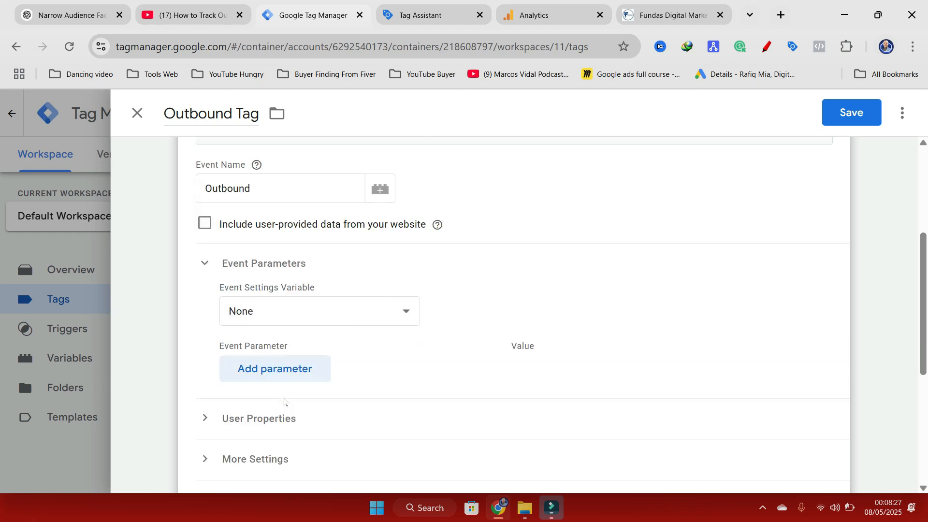
pyautogui.click(289, 340)
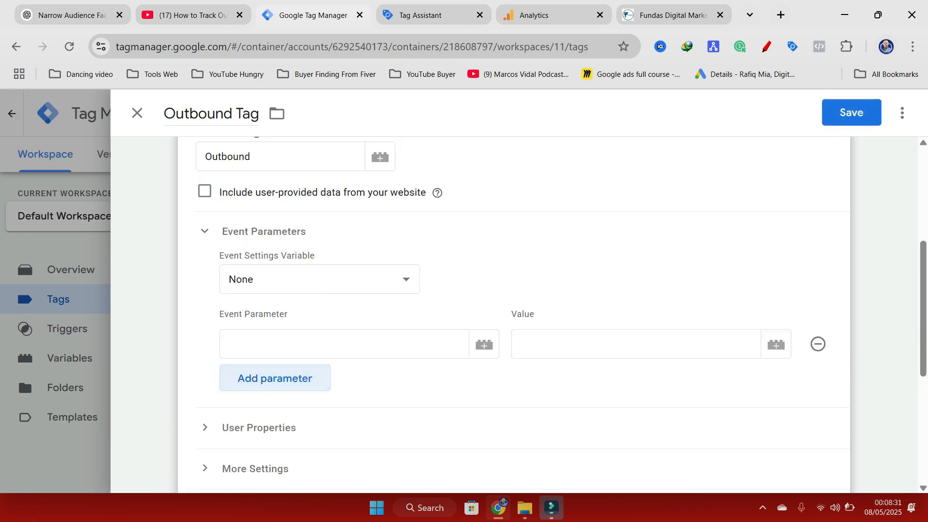
pyautogui.click(305, 341)
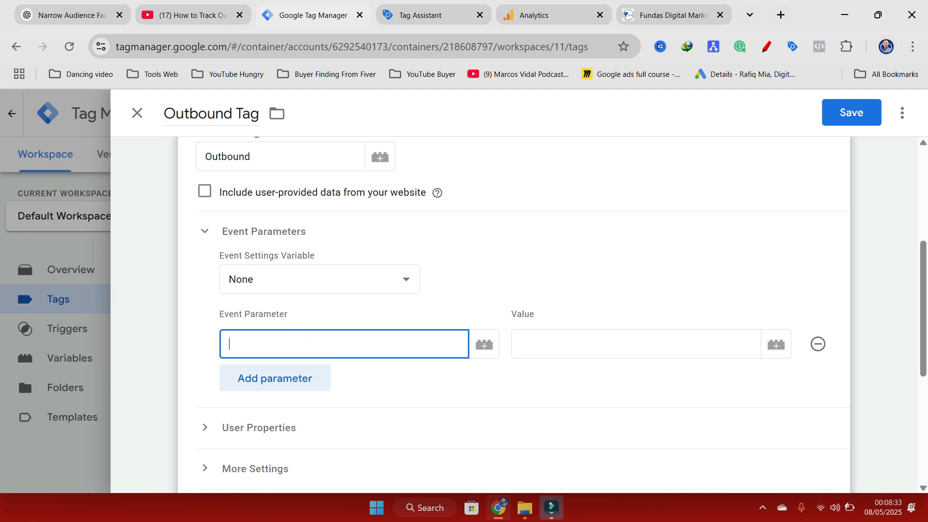
pyautogui.write('Cli')
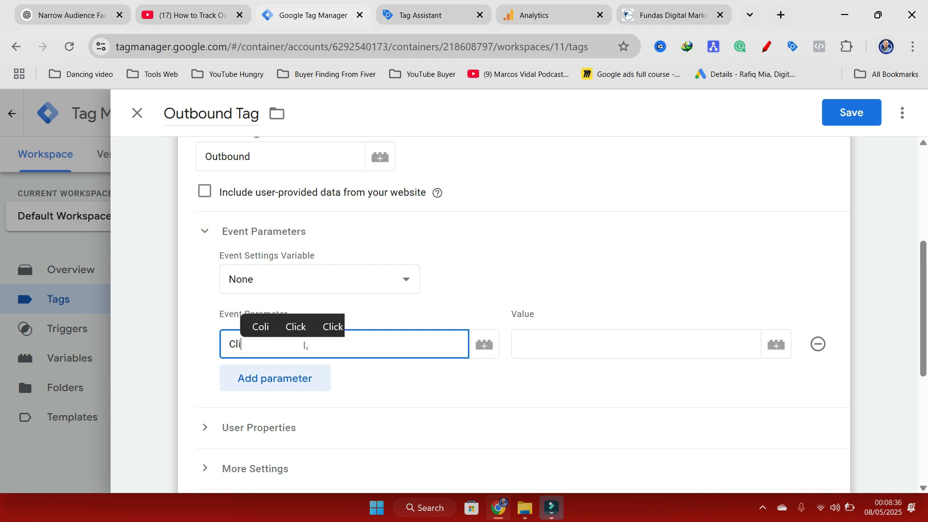
pyautogui.write('ck')
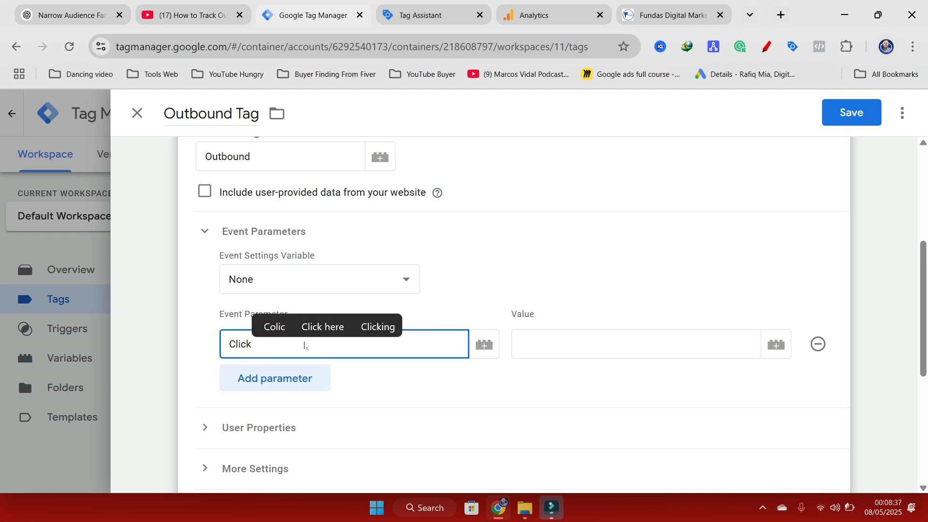
pyautogui.write(' UR')
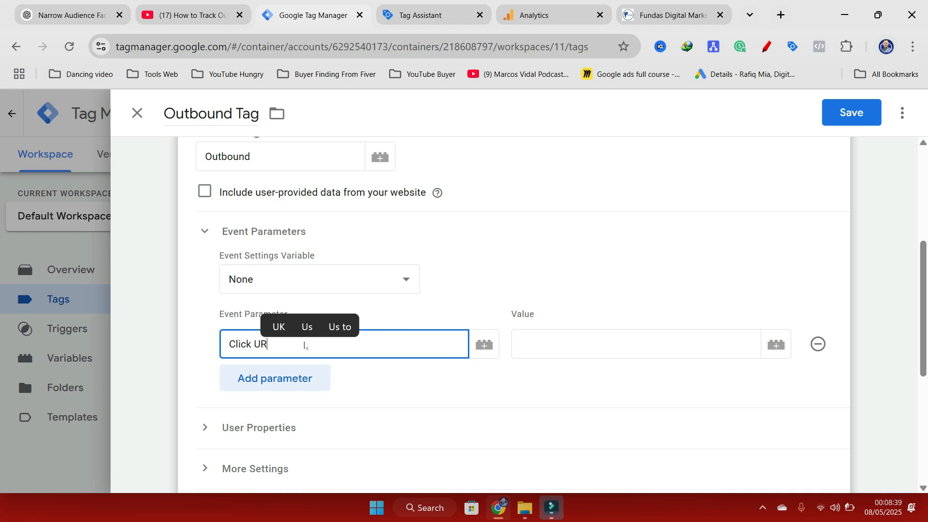
pyautogui.write('L')
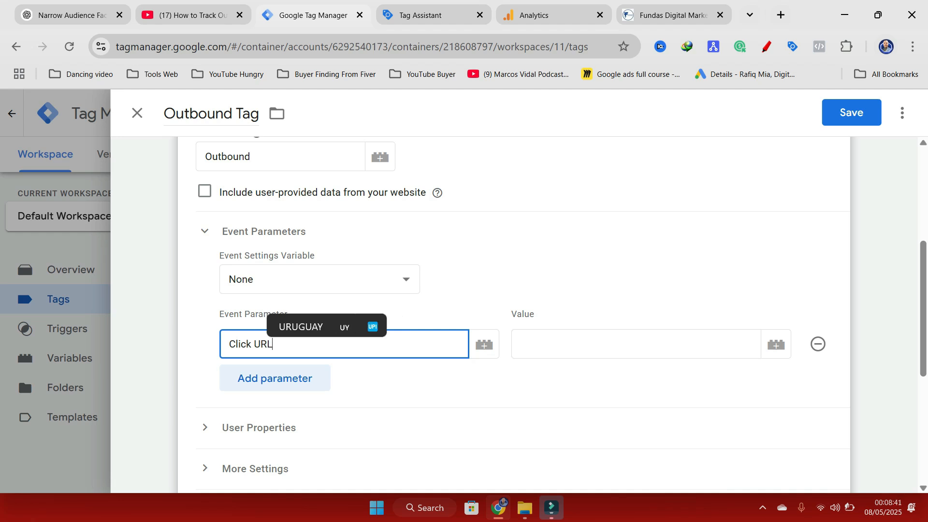
pyautogui.click(778, 344)
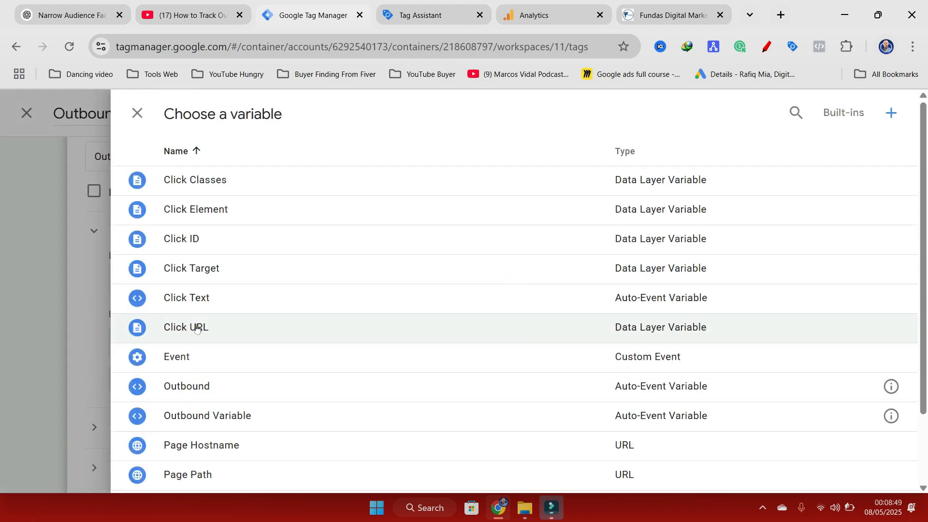
pyautogui.click(197, 329)
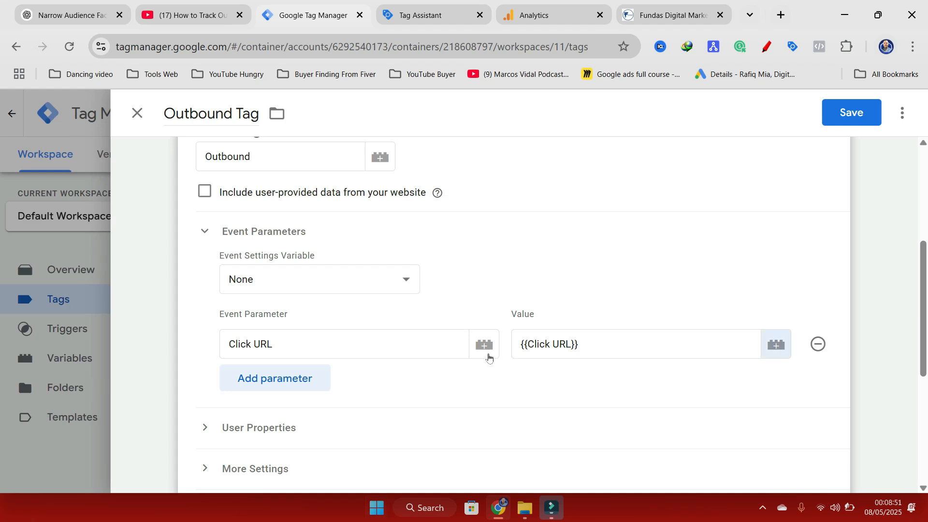
# Step: Assign Outbound Trigger as the tag's firing trigger, review the configuration, and save the tag
pyautogui.scroll(-2, 464, 363)
pyautogui.scroll(-3, 432, 369)
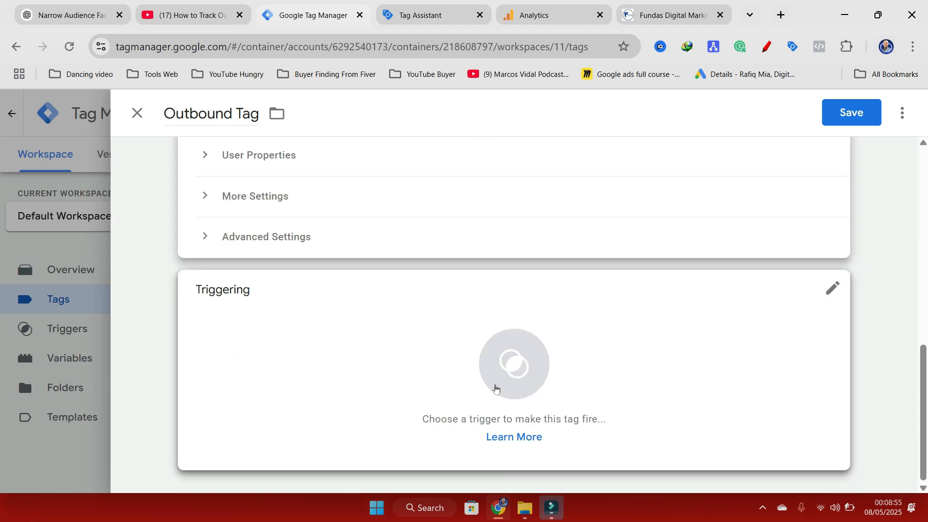
pyautogui.click(512, 366)
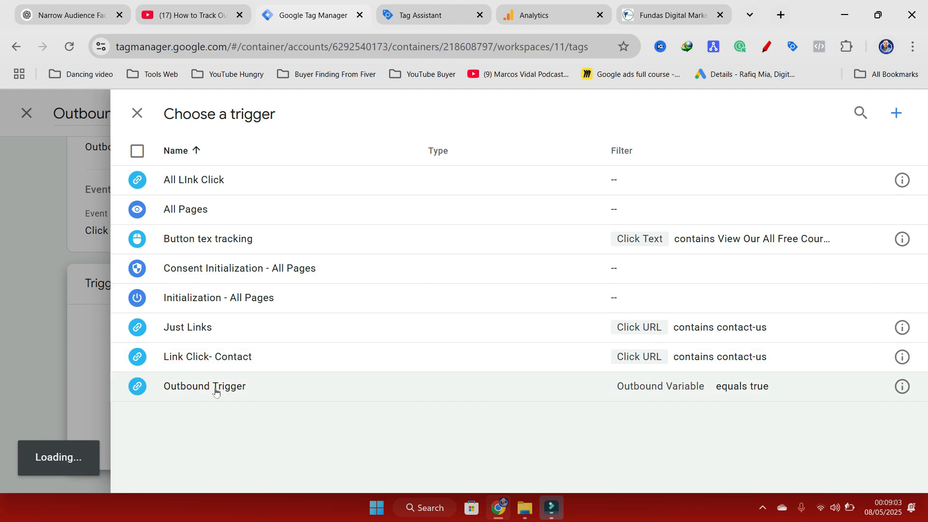
pyautogui.click(333, 390)
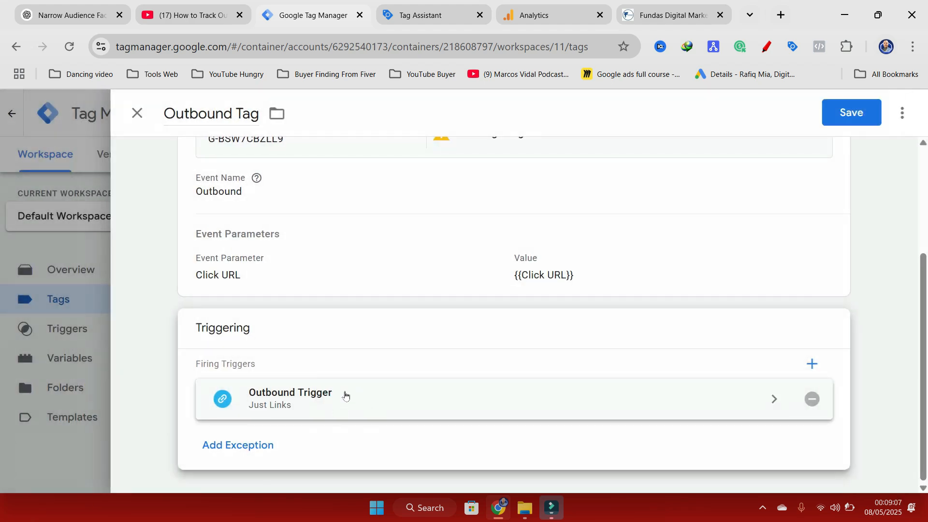
pyautogui.scroll(3, 414, 411)
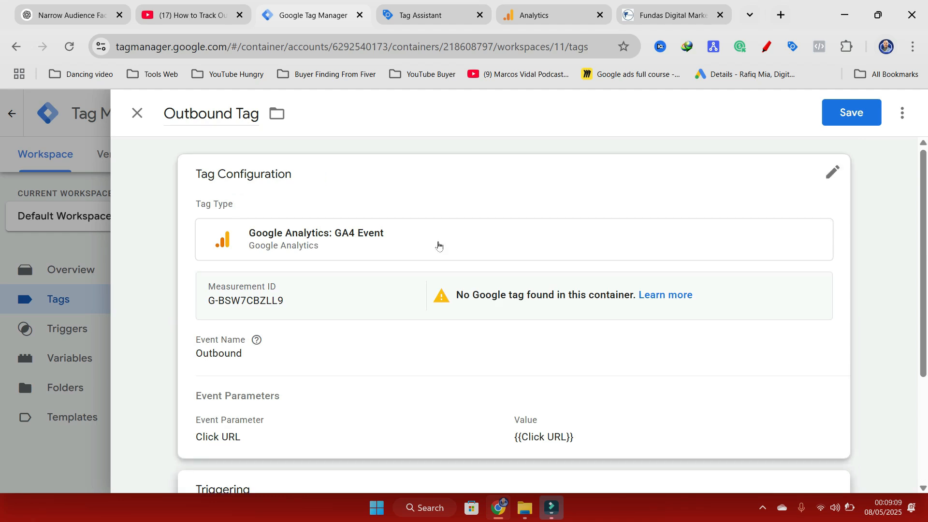
pyautogui.scroll(-3, 290, 273)
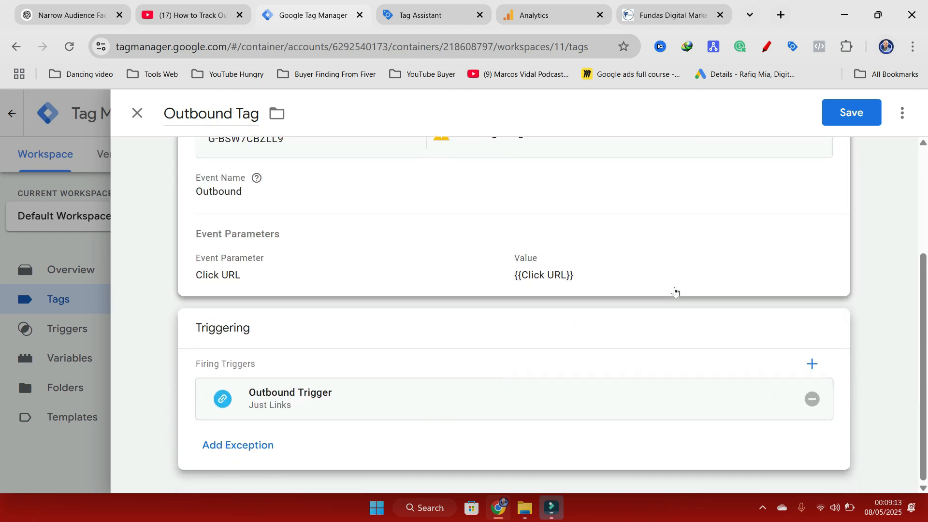
pyautogui.scroll(3, 674, 290)
pyautogui.click(856, 118)
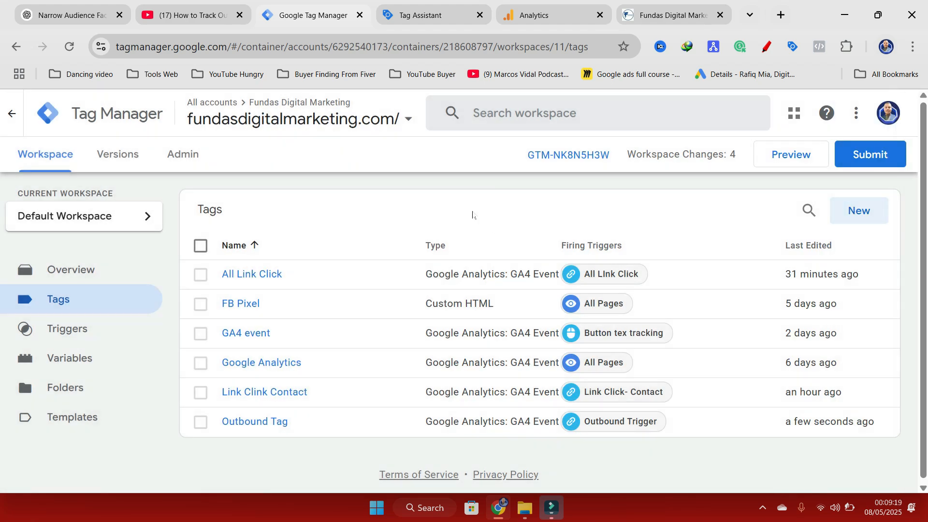
pyautogui.click(793, 157)
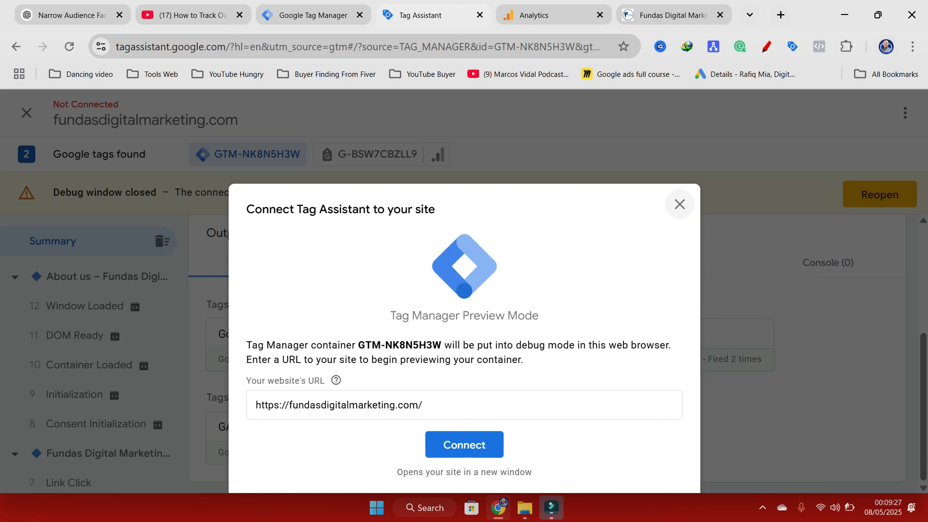
pyautogui.click(455, 445)
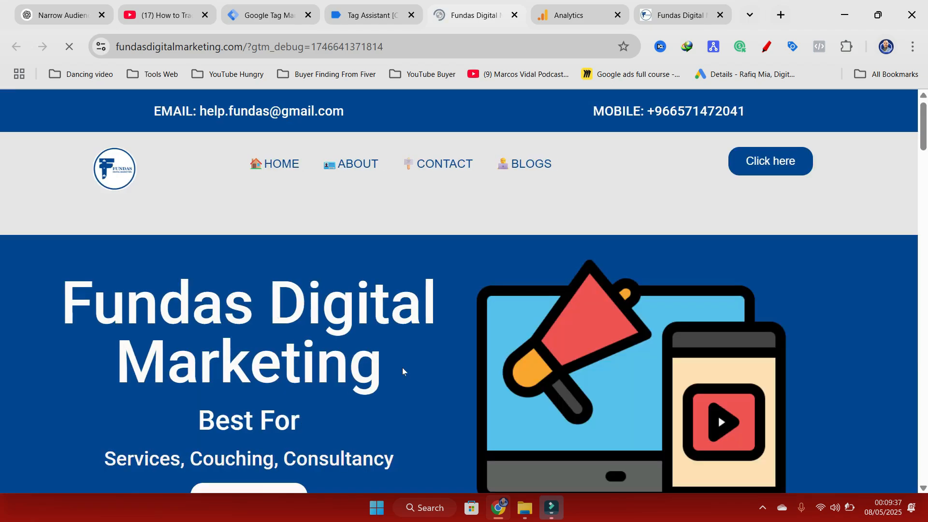
pyautogui.scroll(-20, 402, 371)
pyautogui.scroll(-10, 399, 376)
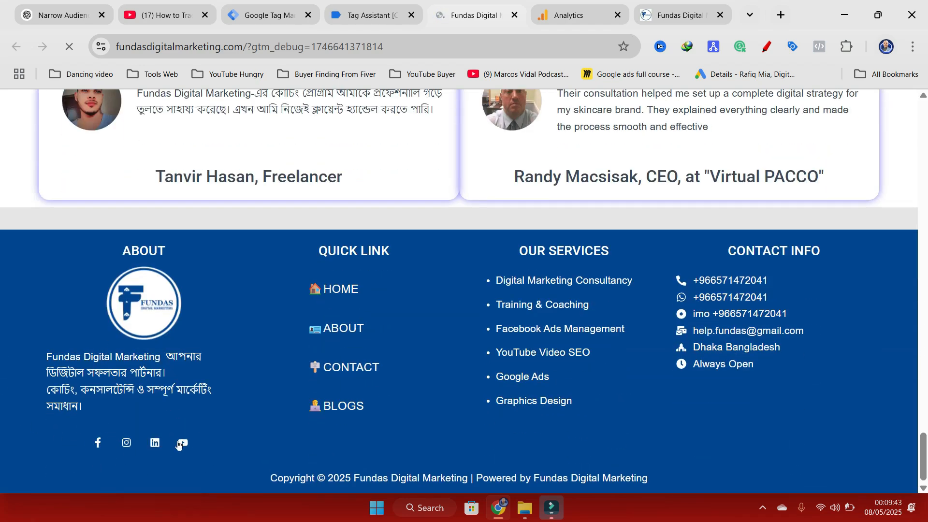
pyautogui.click(97, 445)
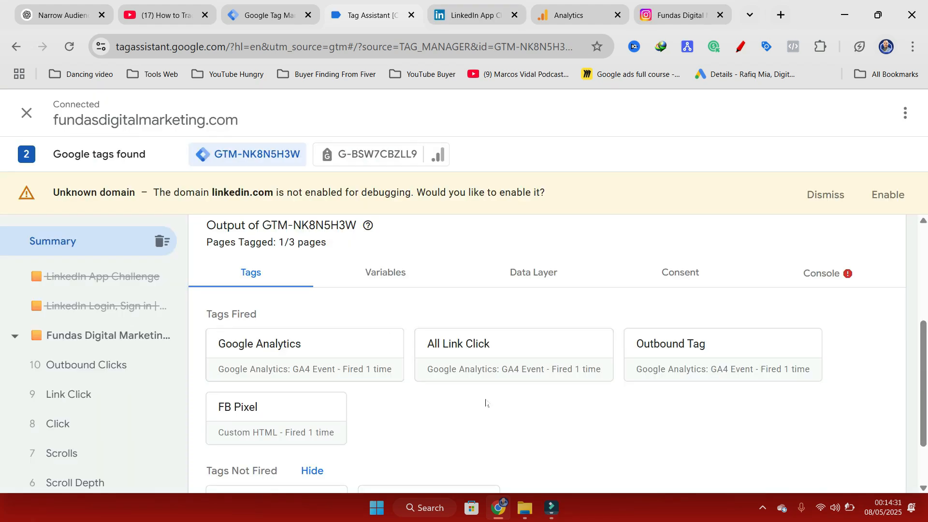
# Step: Check in Tag Assistant which tags fired and which did not, and return to the Tag Manager workspace
pyautogui.scroll(-2, 484, 367)
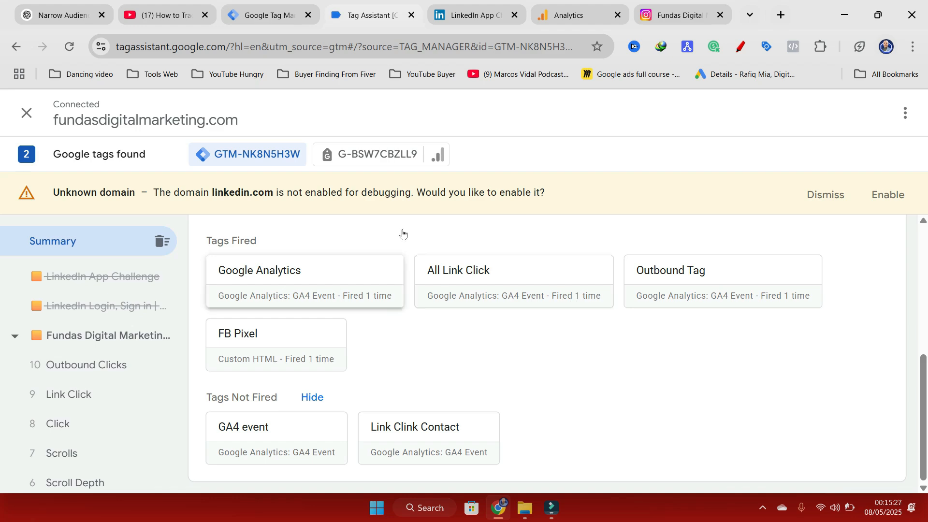
pyautogui.click(255, 10)
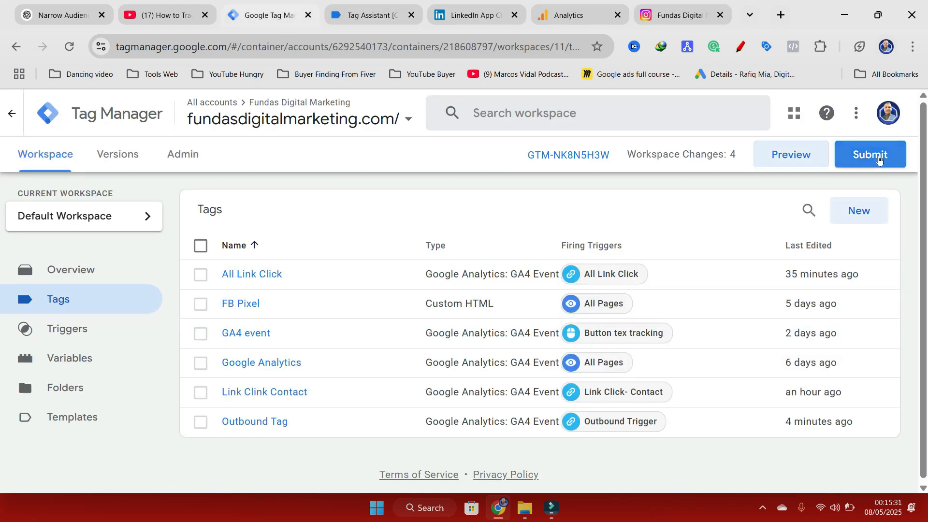
# Step: Submit and publish the workspace changes as a new container version, leaving the version name and description empty
pyautogui.click(894, 163)
pyautogui.click(886, 112)
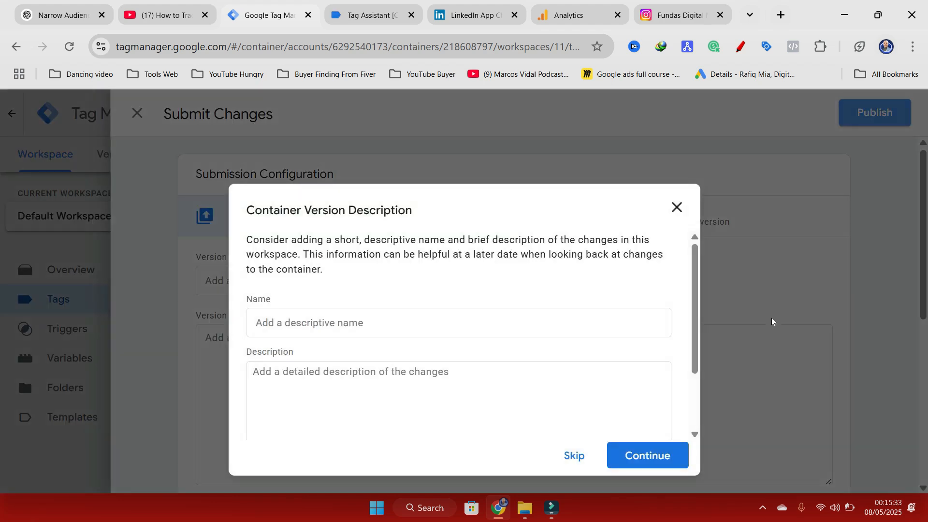
pyautogui.click(645, 458)
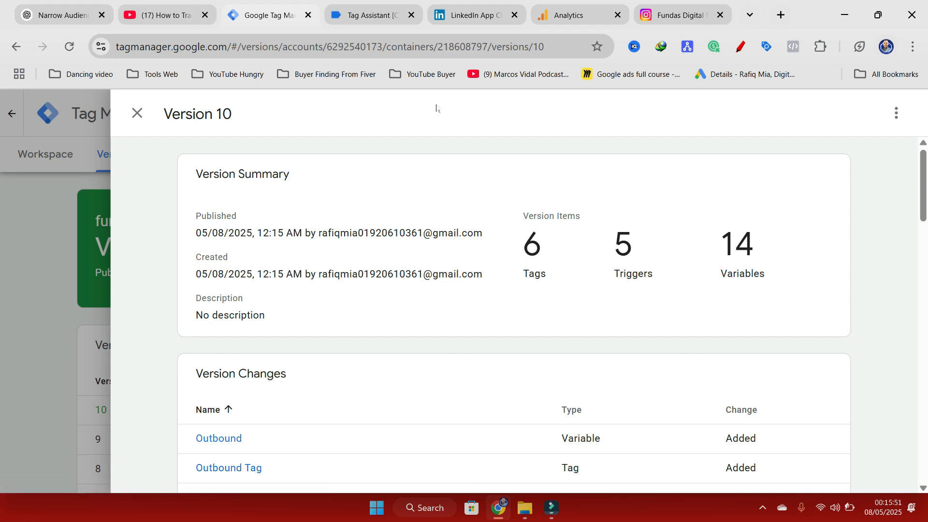
# Step: Switch to Google Analytics, open DebugView from the property's admin settings, and inspect the Outbound event's Click URL parameter
pyautogui.click(572, 21)
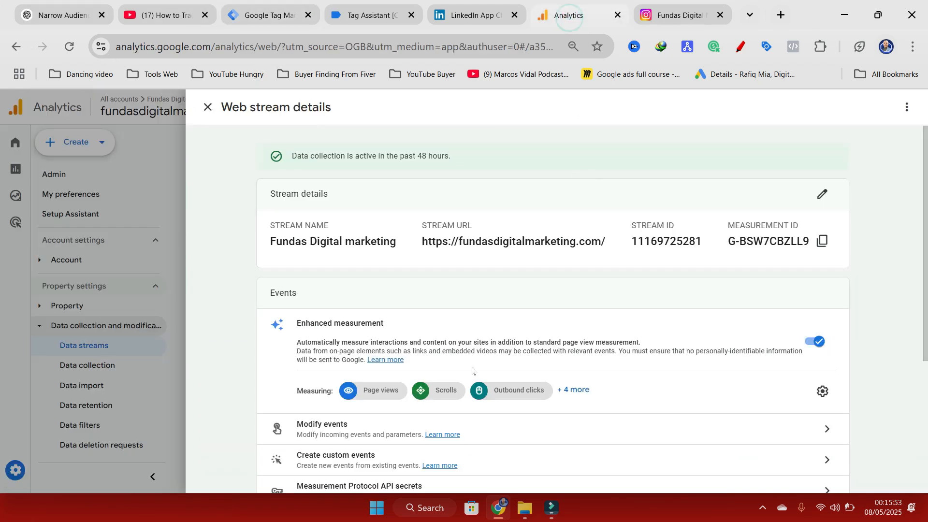
pyautogui.click(208, 107)
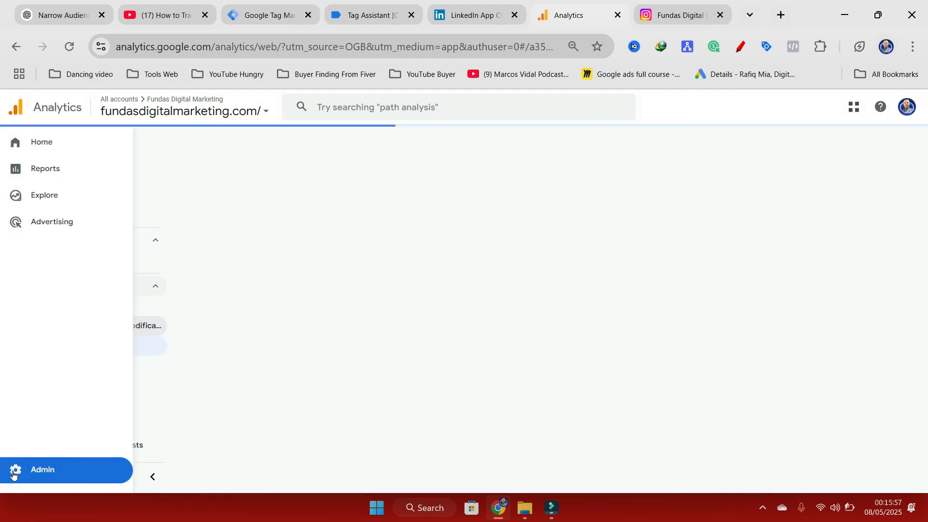
pyautogui.click(32, 485)
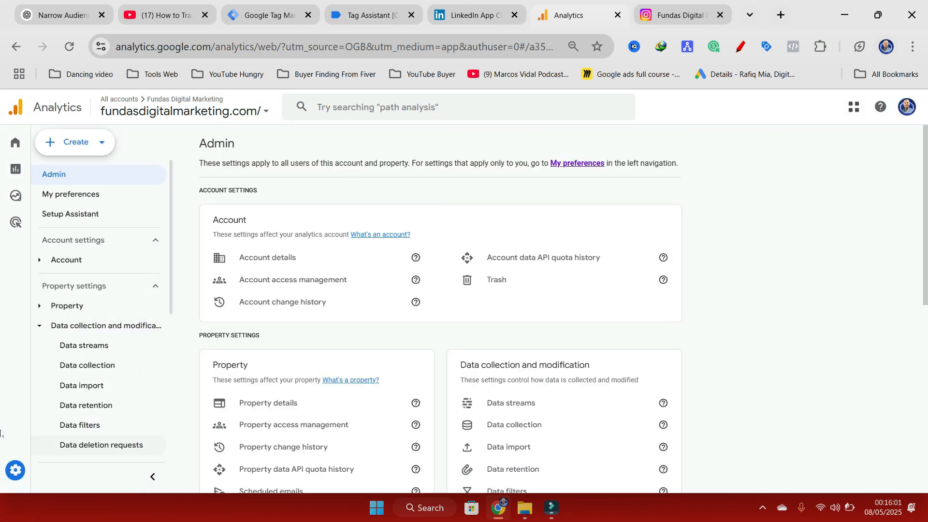
pyautogui.moveTo(3, 447)
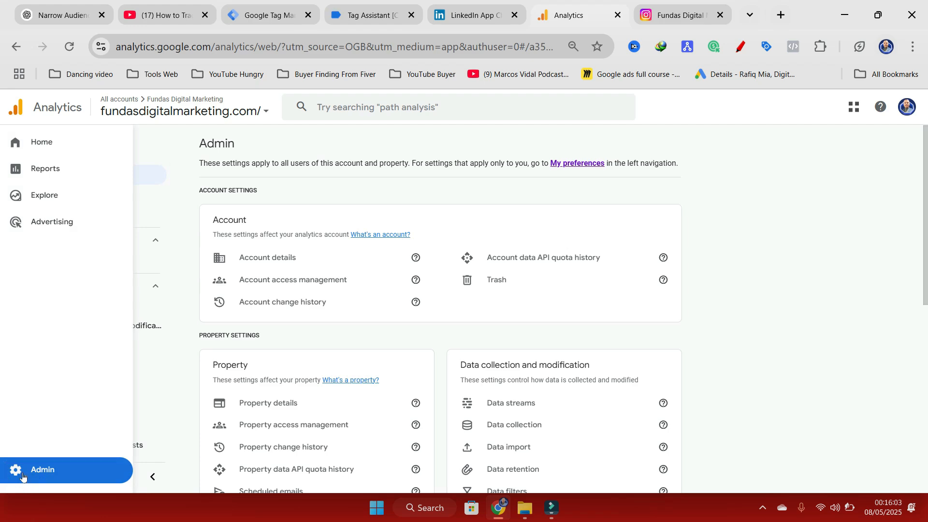
pyautogui.scroll(-8, 228, 449)
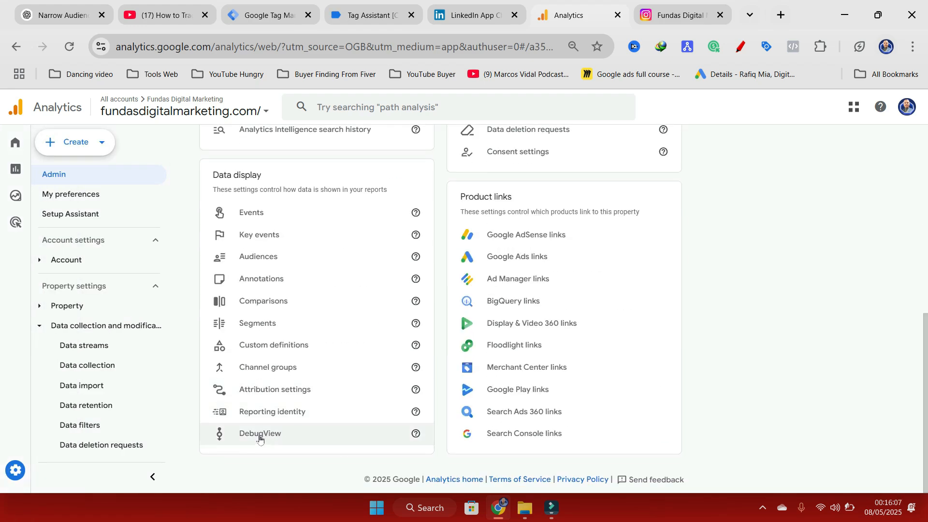
pyautogui.click(251, 437)
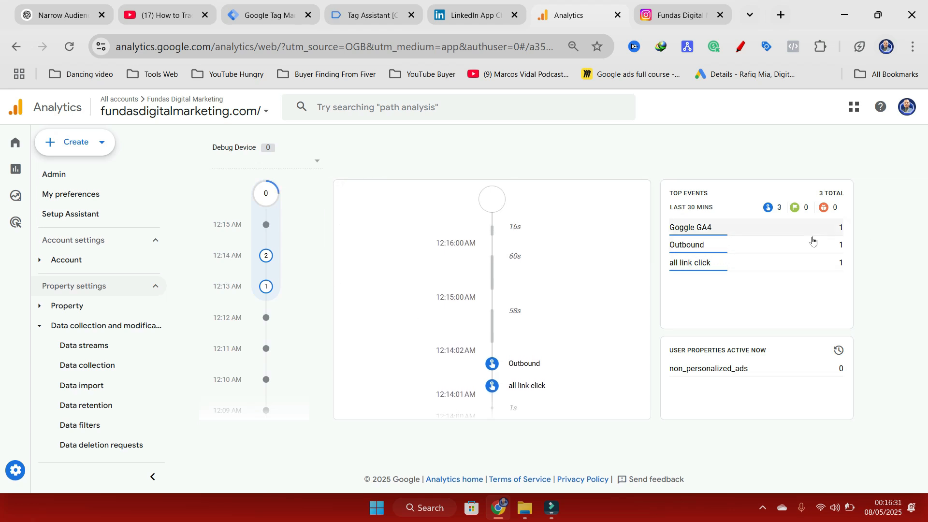
pyautogui.click(717, 246)
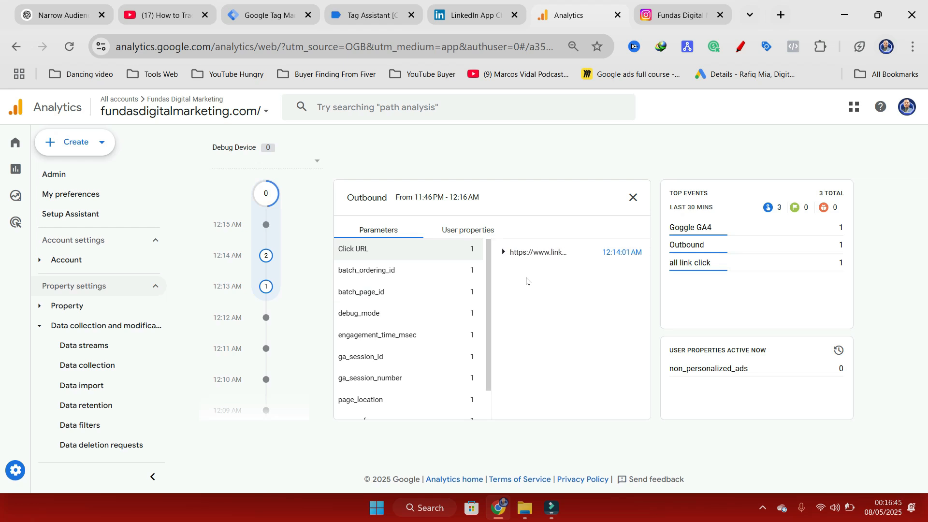
pyautogui.click(606, 253)
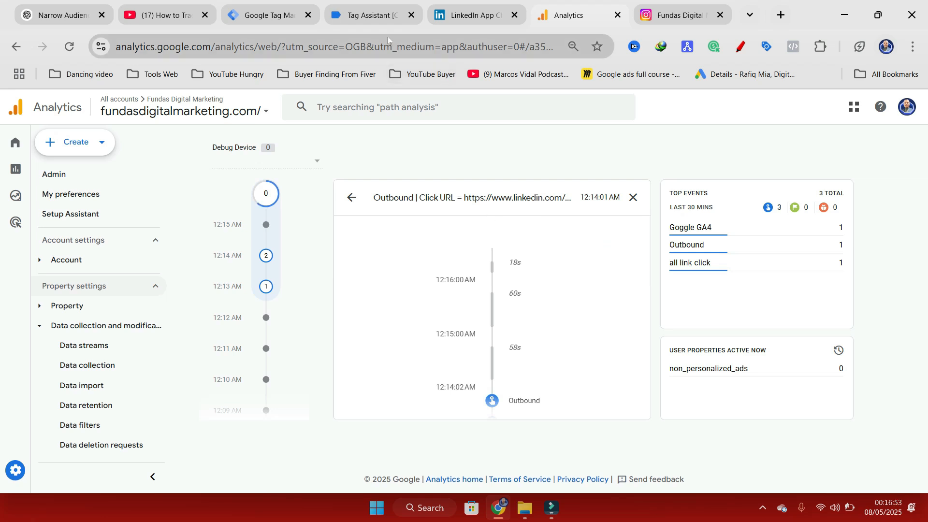
# Step: Go back from the LinkedIn verification page to the Fundas Digital Marketing site and view the social links in its footer
pyautogui.hotkey('ctrl', 'shift', 'Tab')
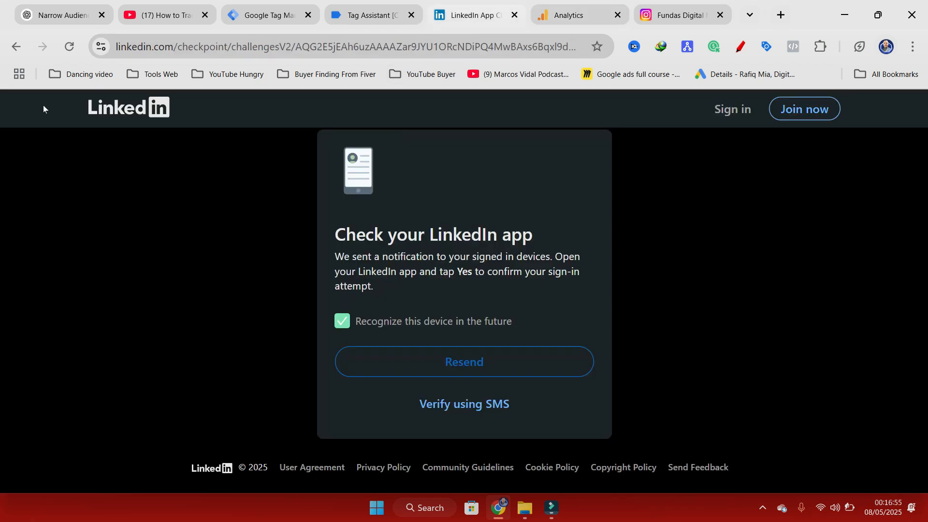
pyautogui.click(16, 47)
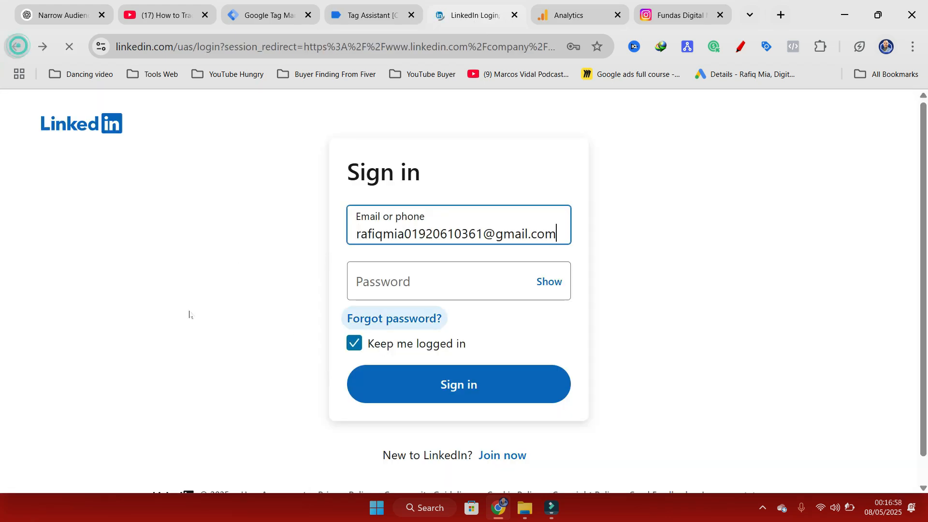
pyautogui.scroll(-9, 282, 338)
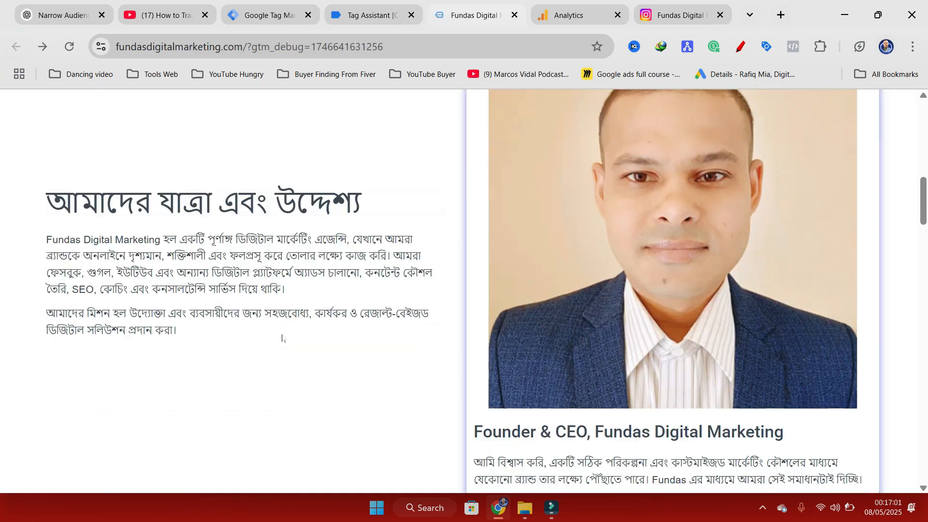
pyautogui.scroll(-15, 282, 338)
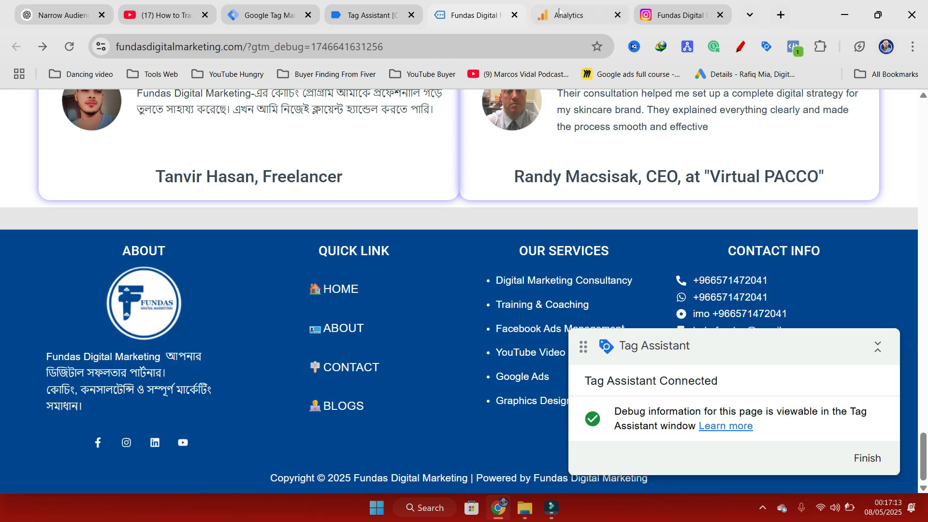
# Step: Return to DebugView in Google Analytics, reopen the Outbound event's parameters, and dismiss the low battery notice
pyautogui.hotkey('ctrl', 'Tab')
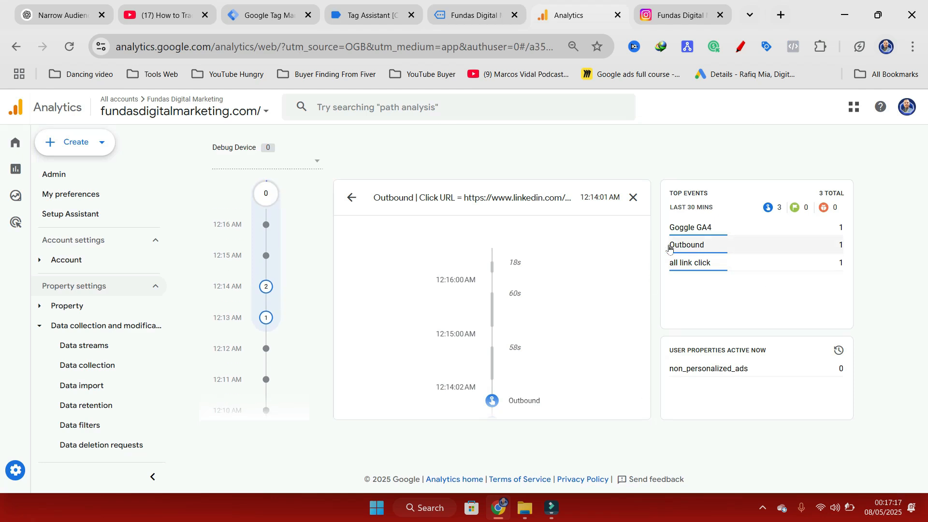
pyautogui.click(701, 244)
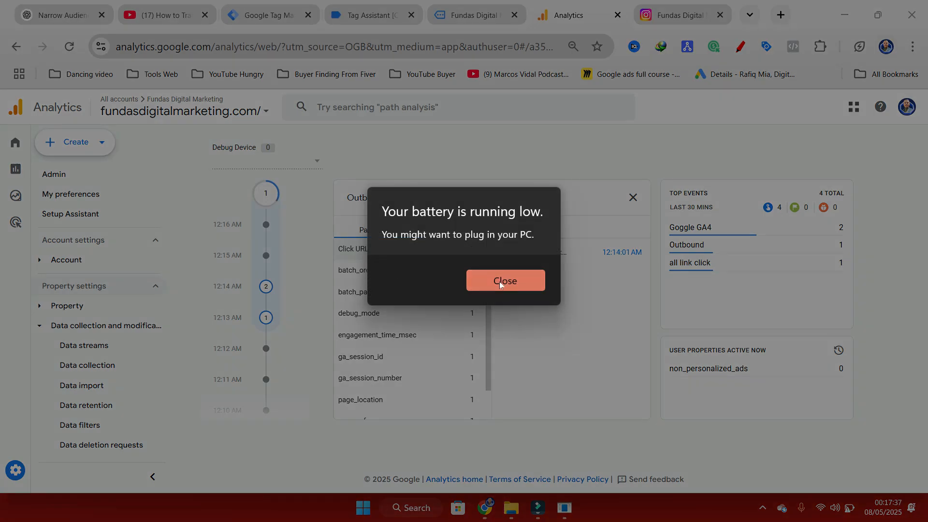
pyautogui.click(500, 281)
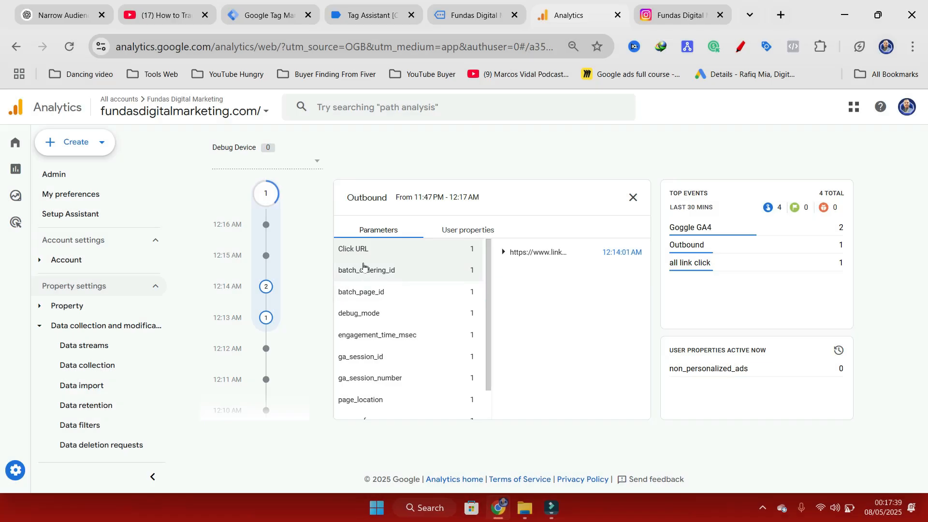